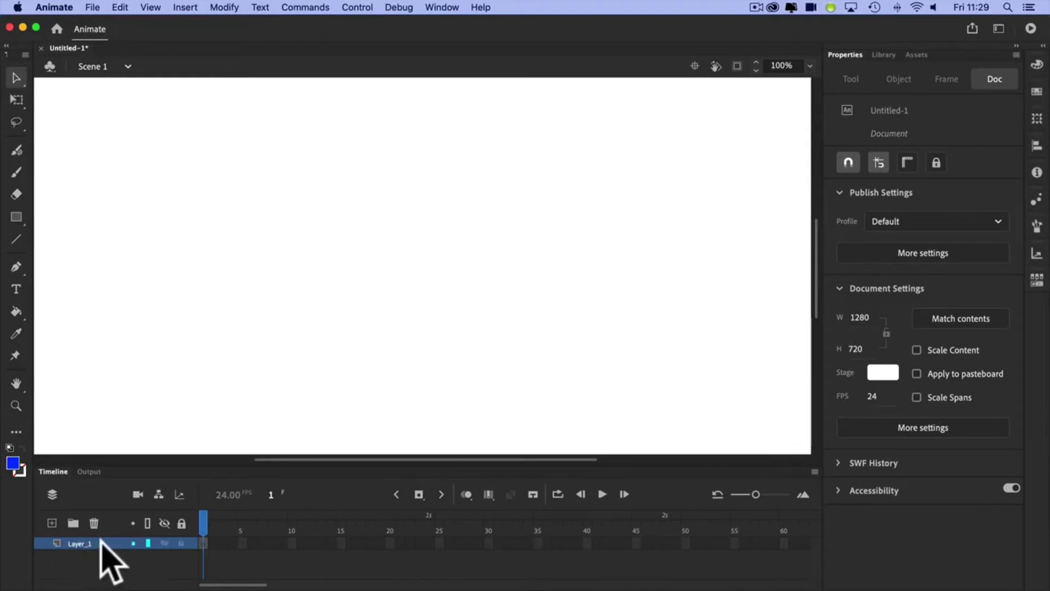
- Rename the timeline layer as Ball
click(82, 544)
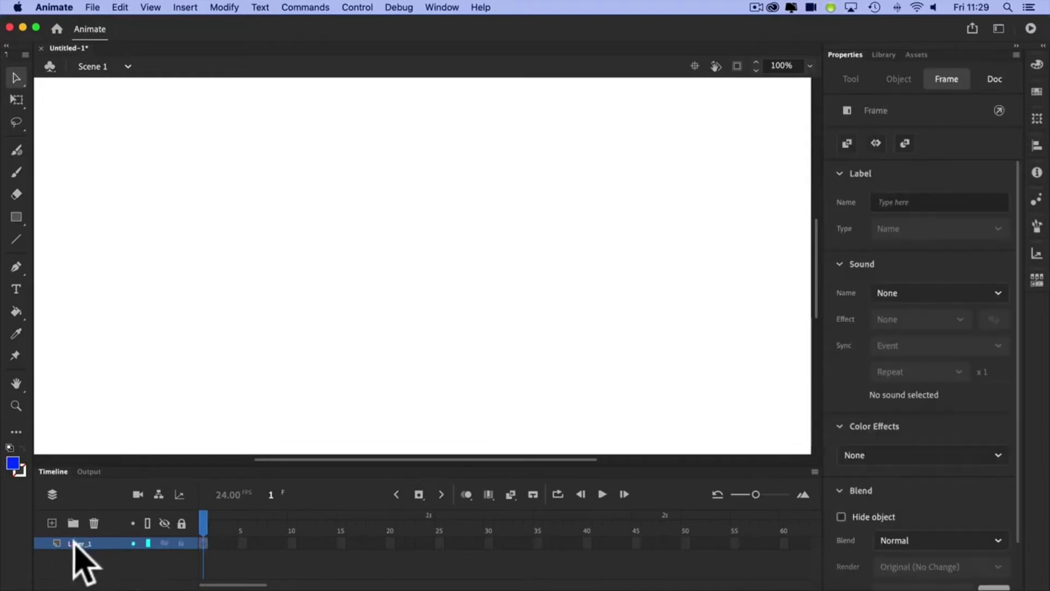
double_click(91, 543)
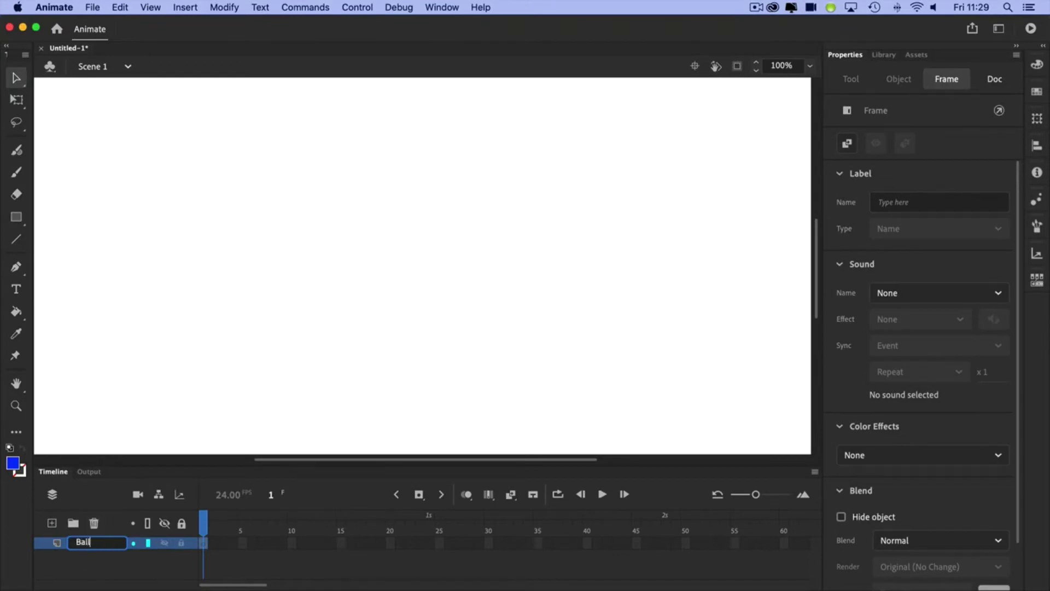
text(Ball)
click(107, 576)
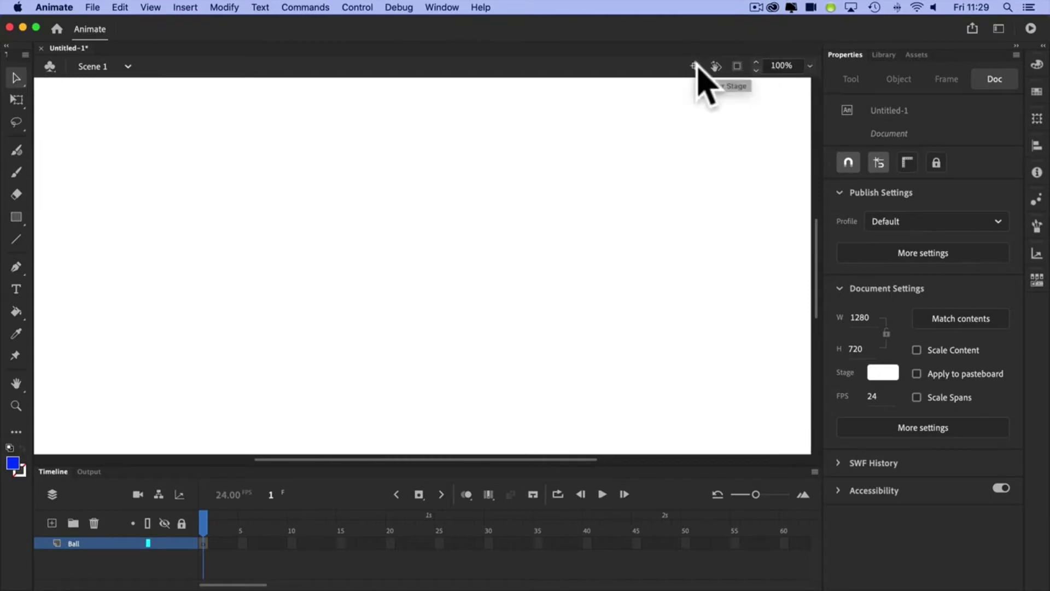
- Draw a blue circle about 228 px wide on the pasteboard beside the stage with the Oval tool, viewing the stage at 50%
click(810, 65)
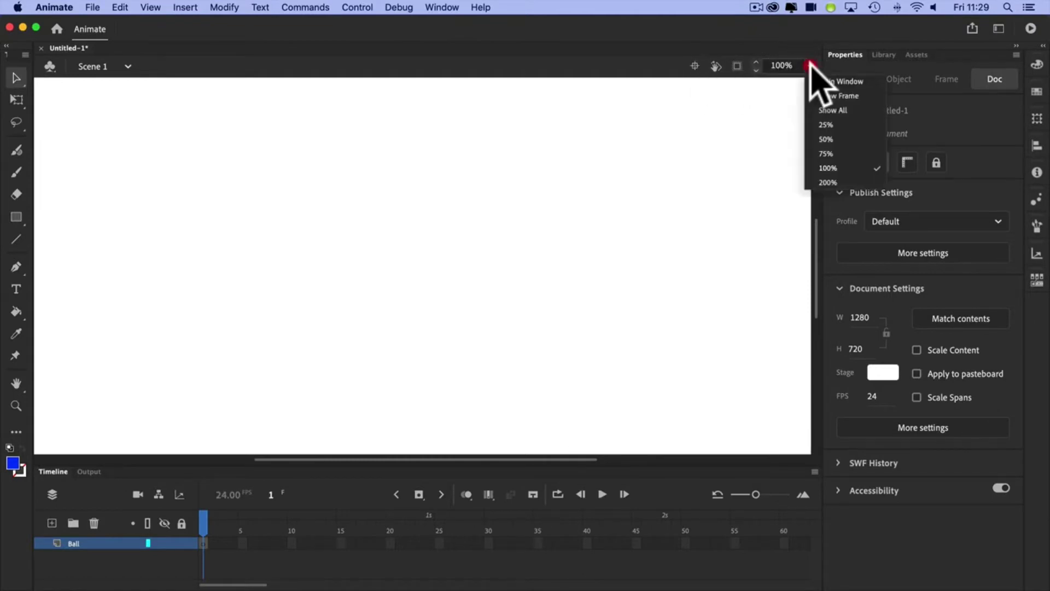
click(851, 139)
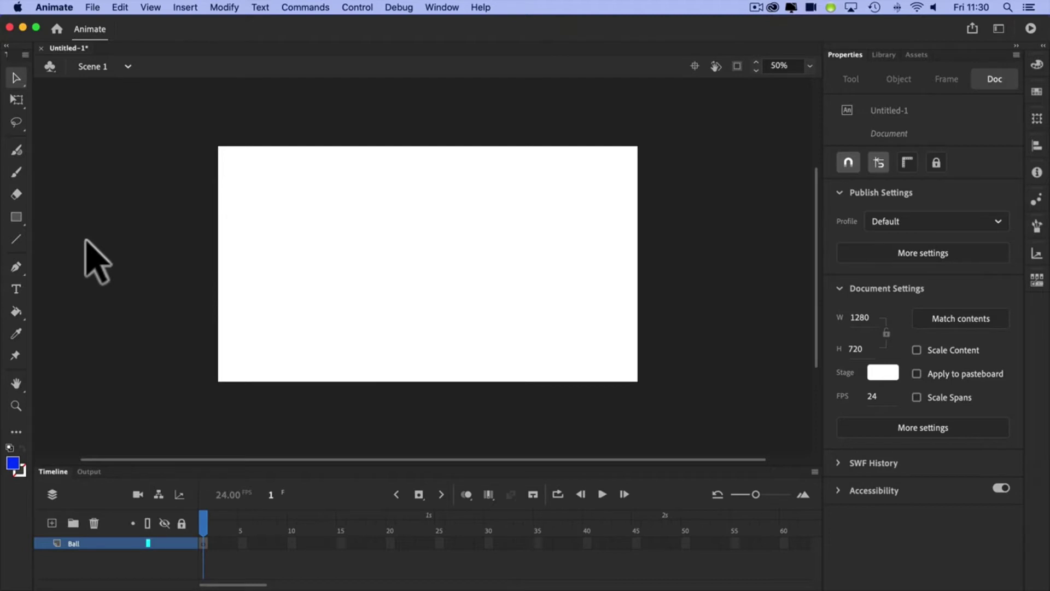
click(16, 217)
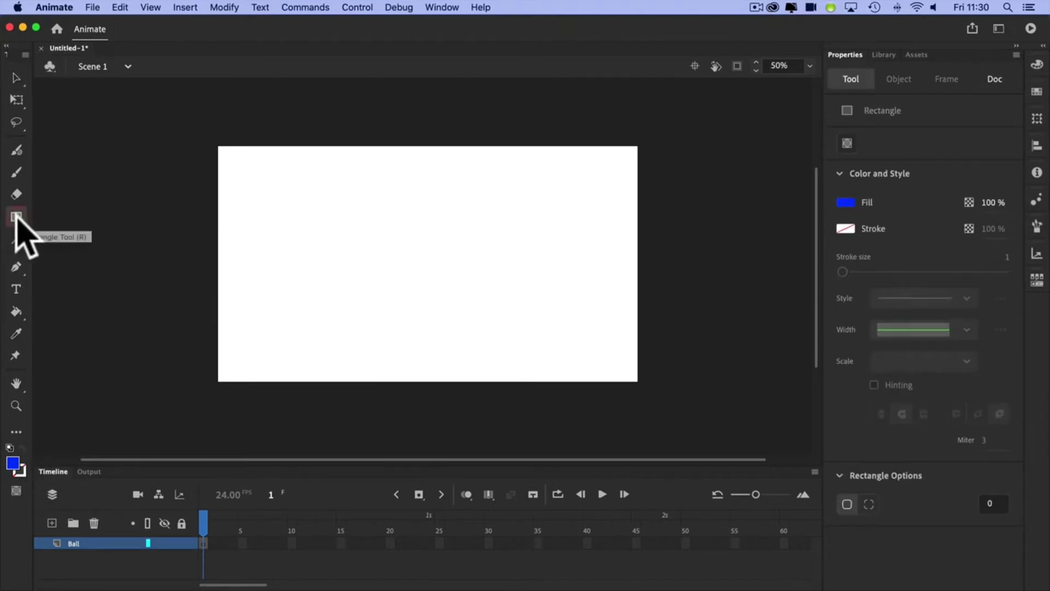
click(16, 217)
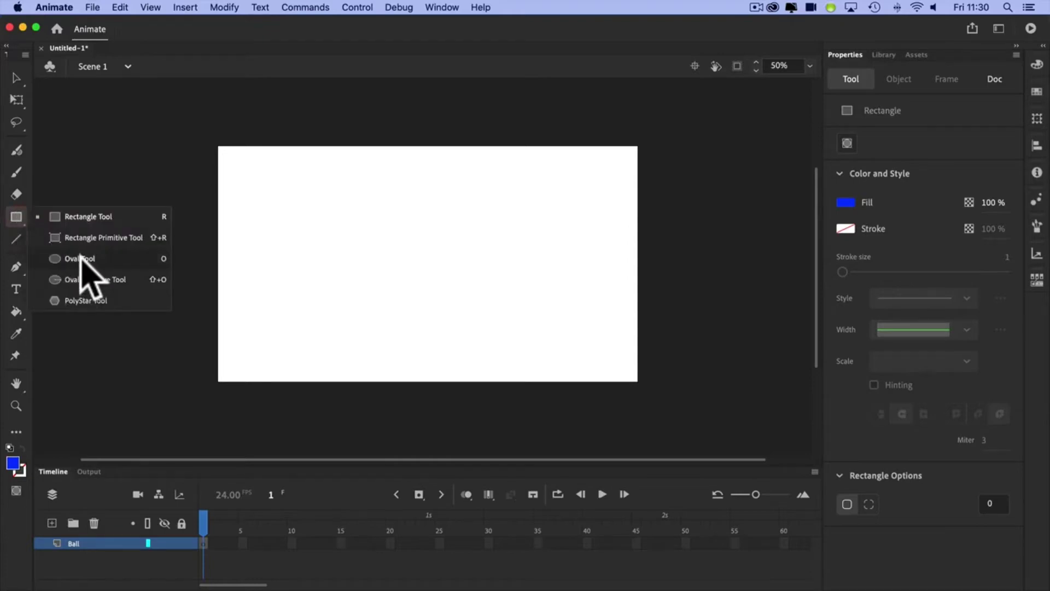
click(81, 259)
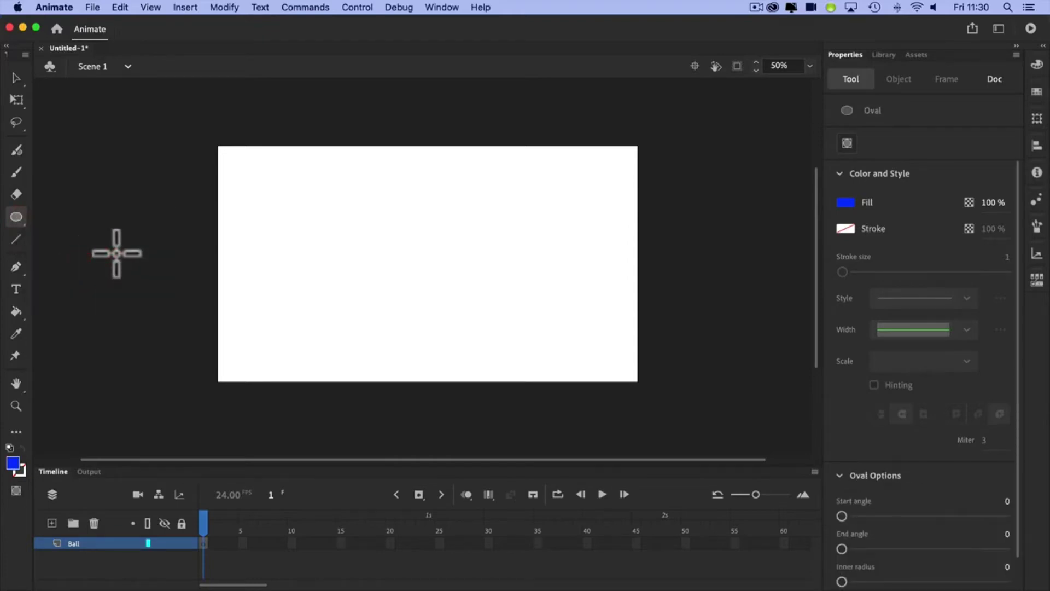
drag(105, 231, 171, 307)
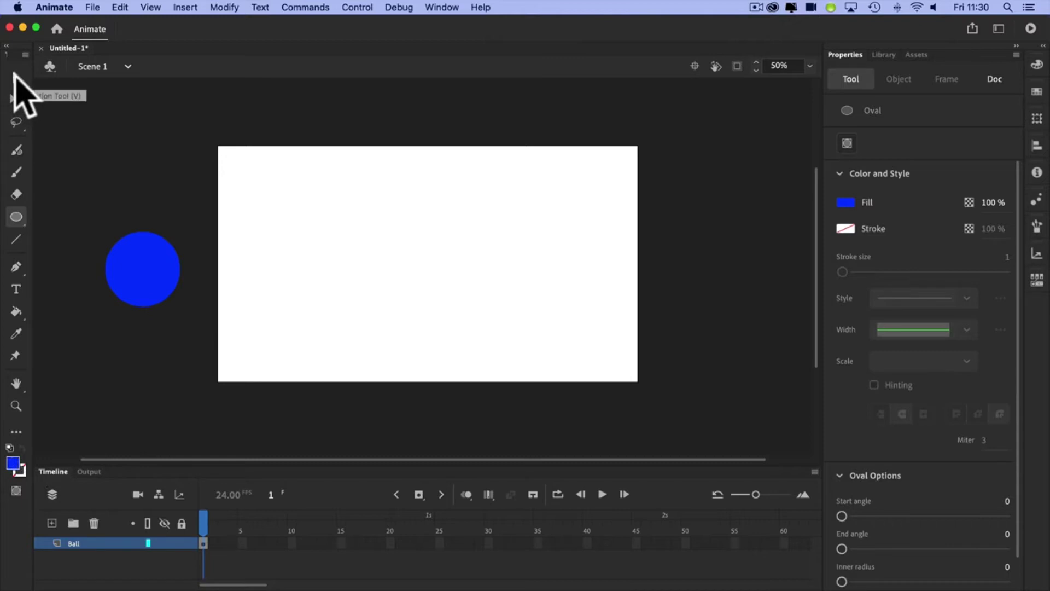
- Move the blue circle from the pasteboard onto the stage, slightly off its centre, and deselect it
click(16, 77)
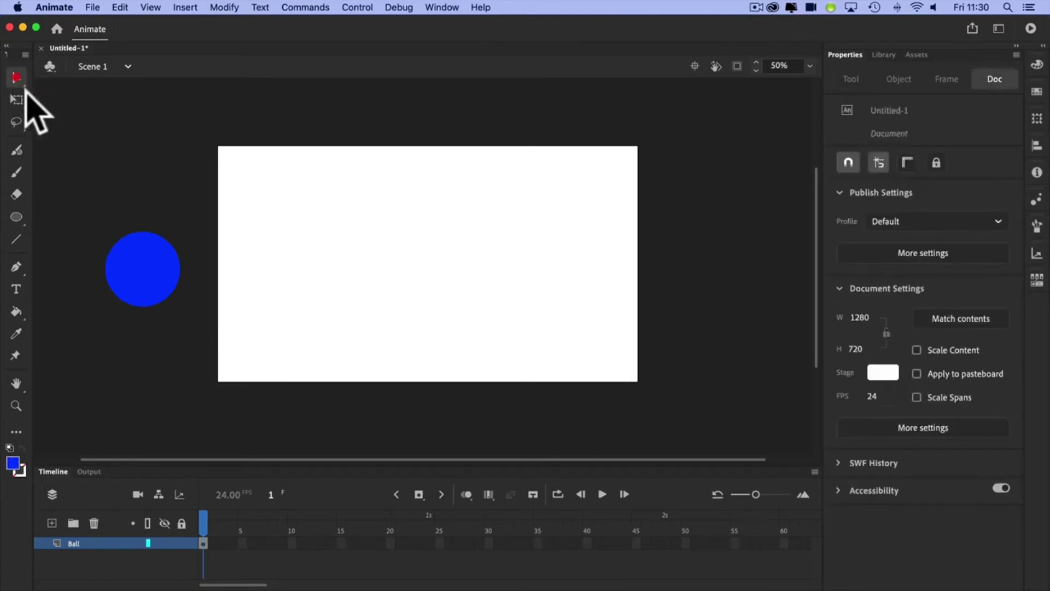
click(149, 279)
drag(148, 280, 161, 300)
click(193, 308)
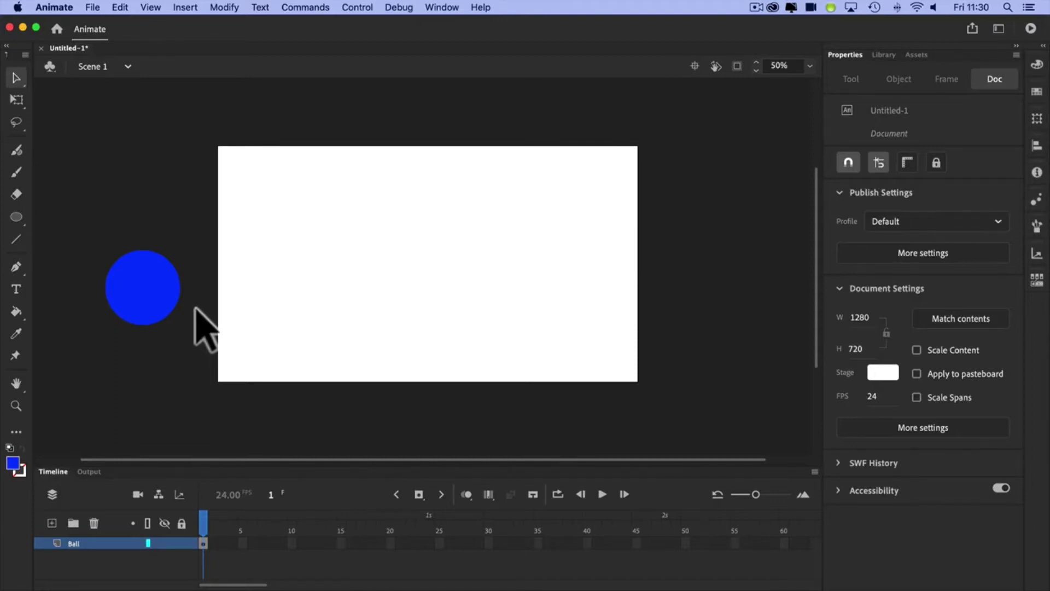
drag(148, 293, 395, 284)
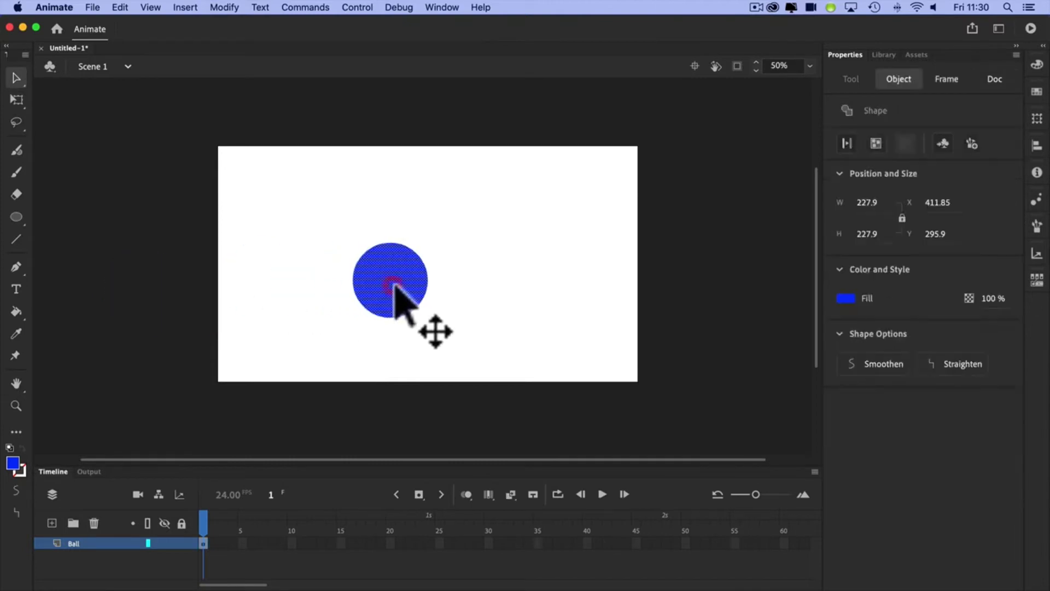
click(368, 336)
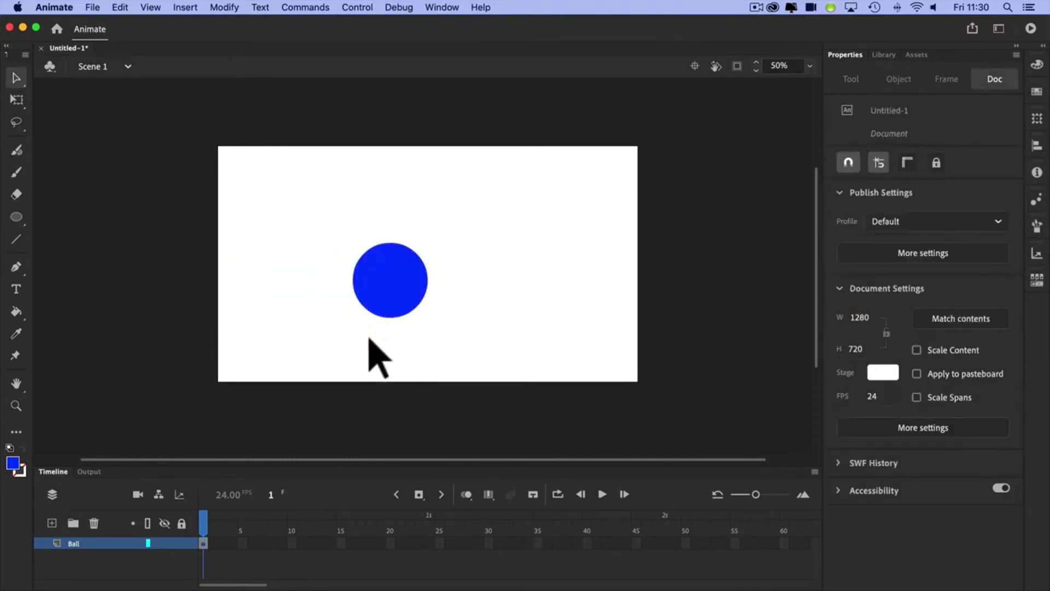
- Inspect the stage at 200% magnification, centre it in the view, and return to 50%
click(809, 65)
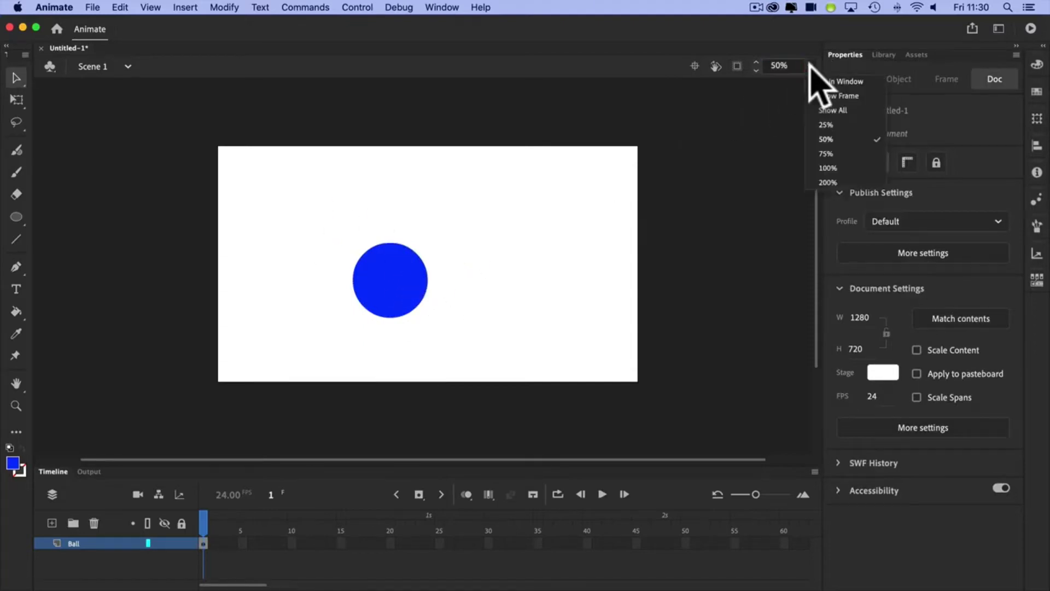
click(832, 176)
scroll(528, 212, right, 5)
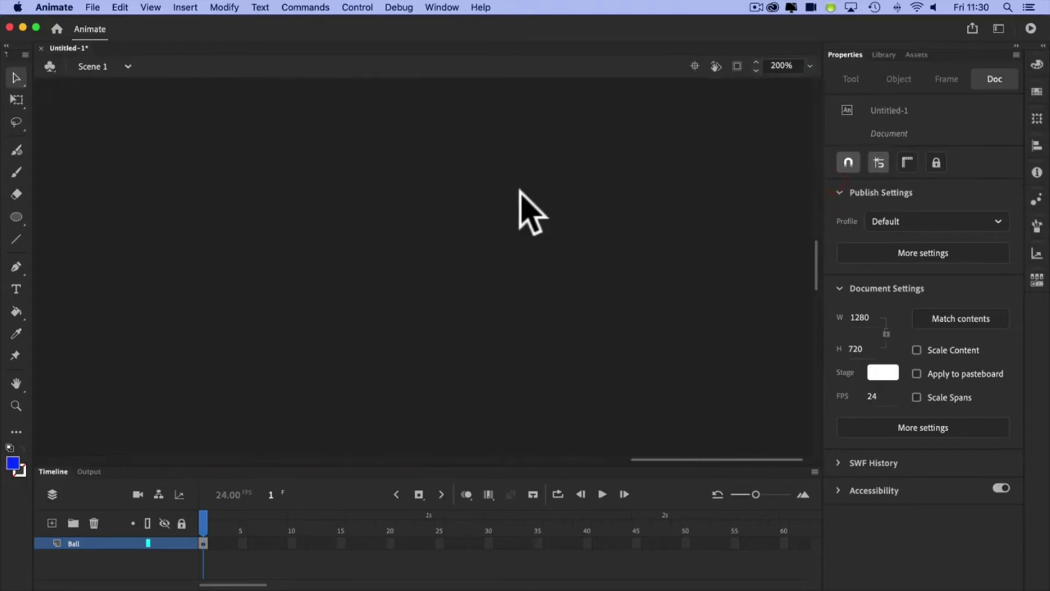
scroll(528, 212, right, 3)
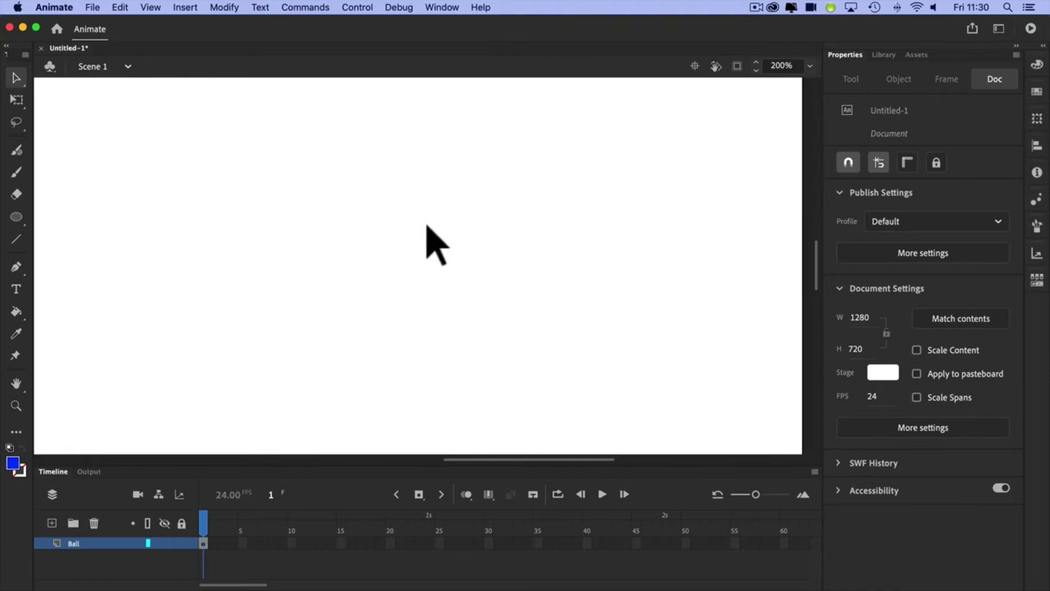
key(space)
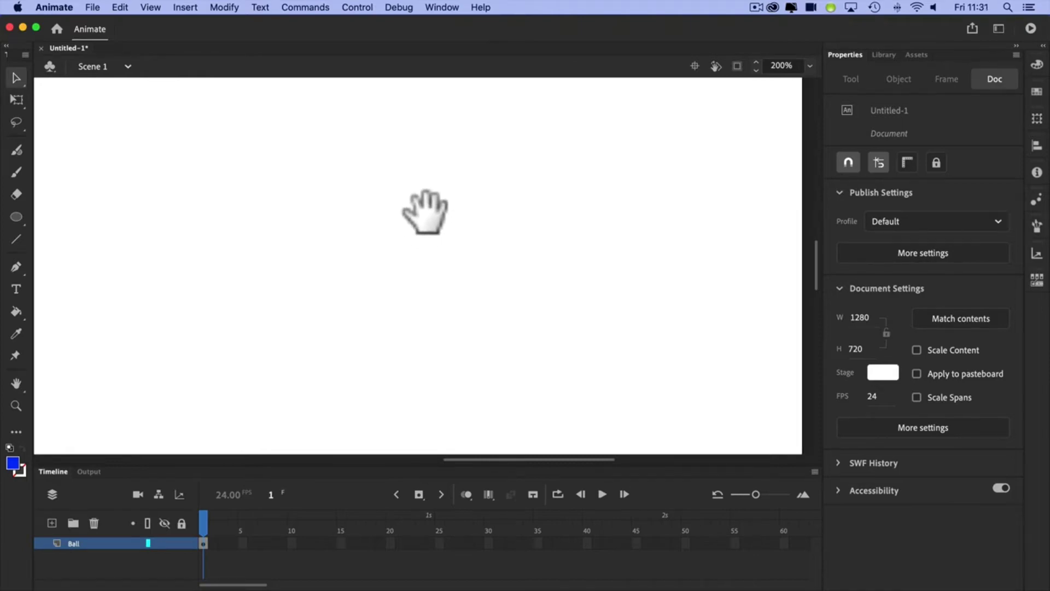
mouse_move(436, 218)
mouse_down()
mouse_move(633, 258)
mouse_move(589, 152)
mouse_move(511, 265)
mouse_move(593, 251)
mouse_move(495, 251)
mouse_move(497, 270)
mouse_up()
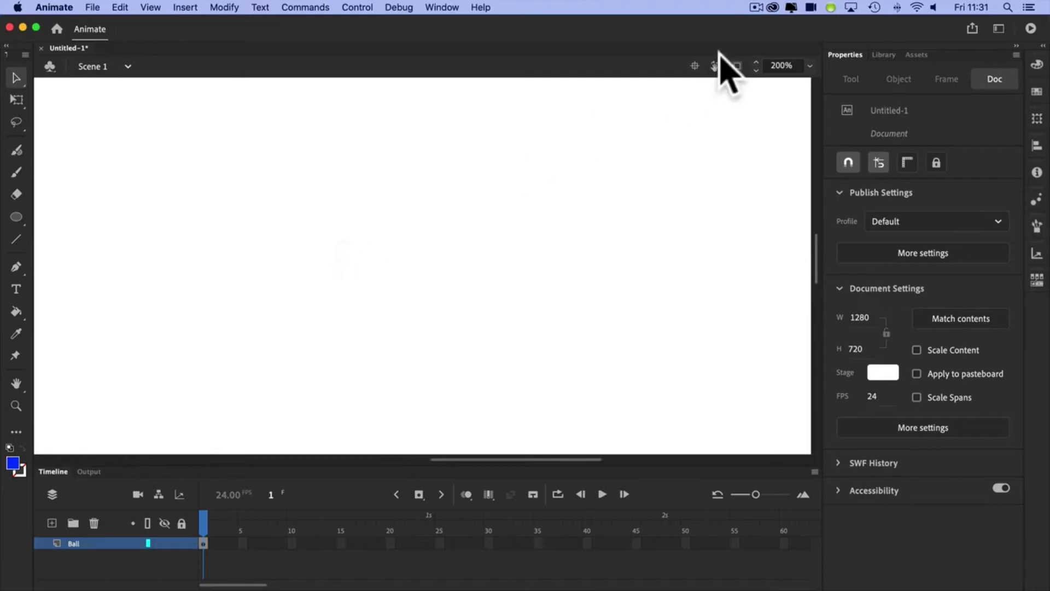
click(695, 66)
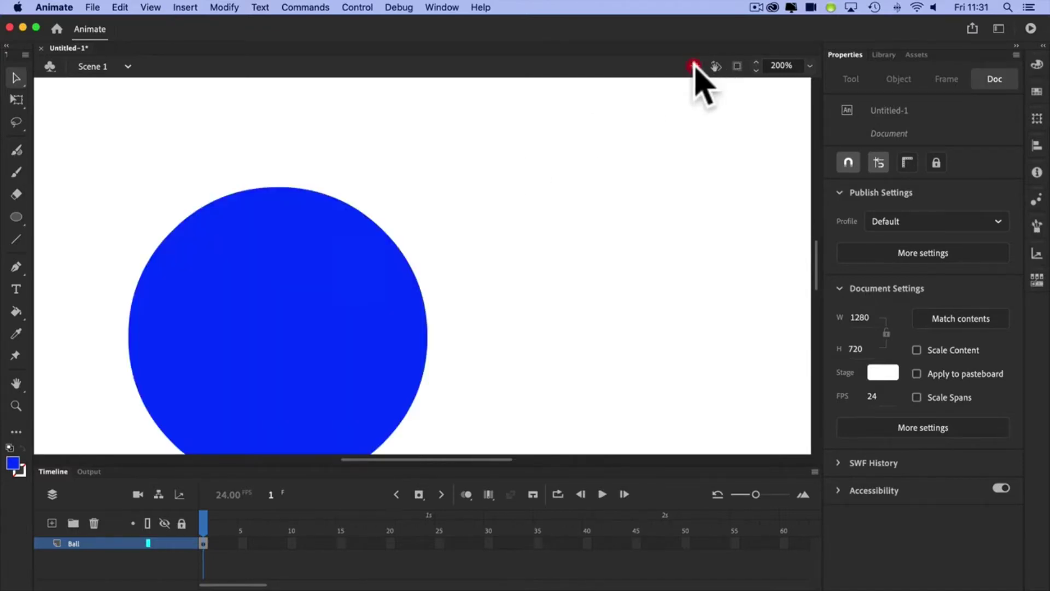
click(810, 66)
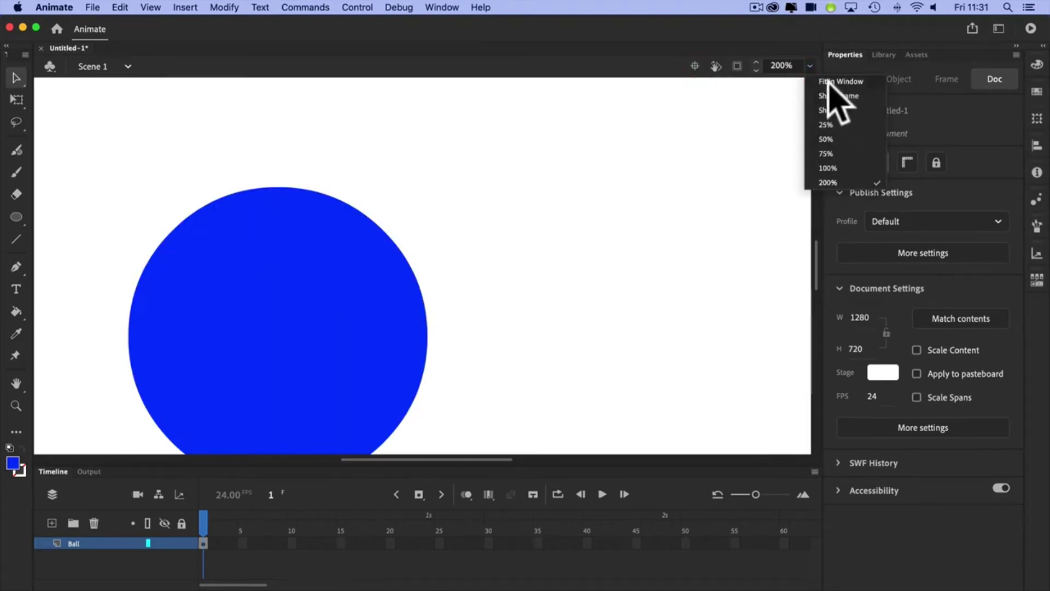
click(833, 139)
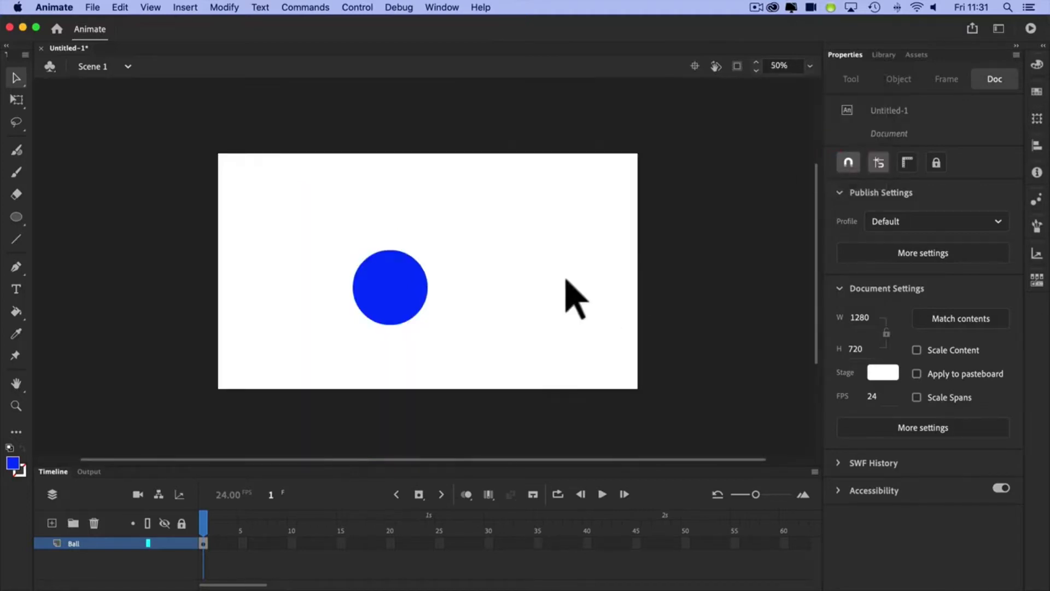
- Magnify the blue circle with the Zoom tool, zoom back out, and set the stage view to 75%
click(15, 405)
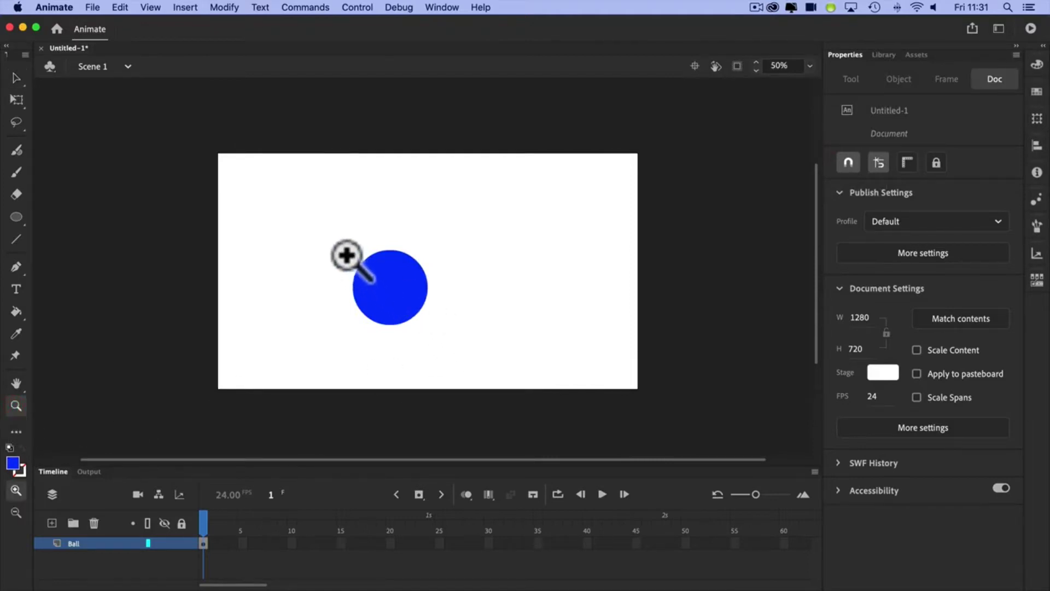
drag(347, 255, 435, 325)
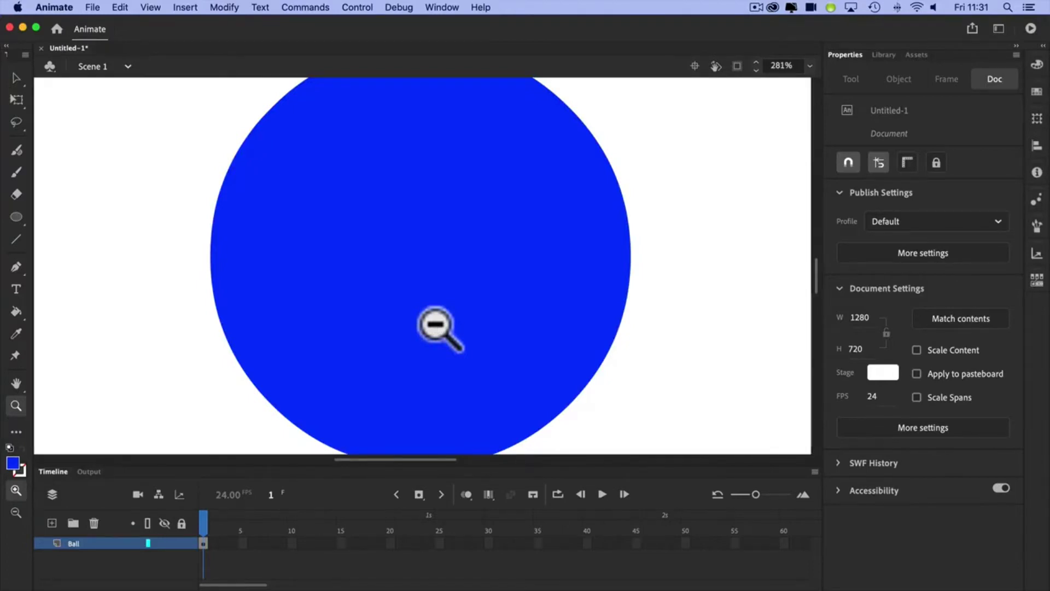
click(417, 267)
click(417, 267)
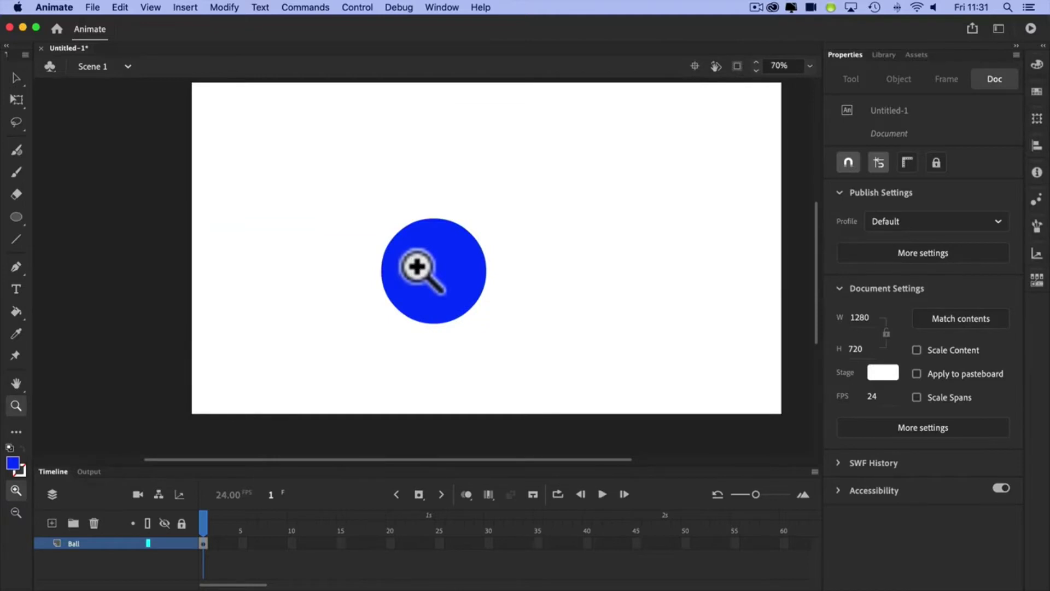
click(810, 66)
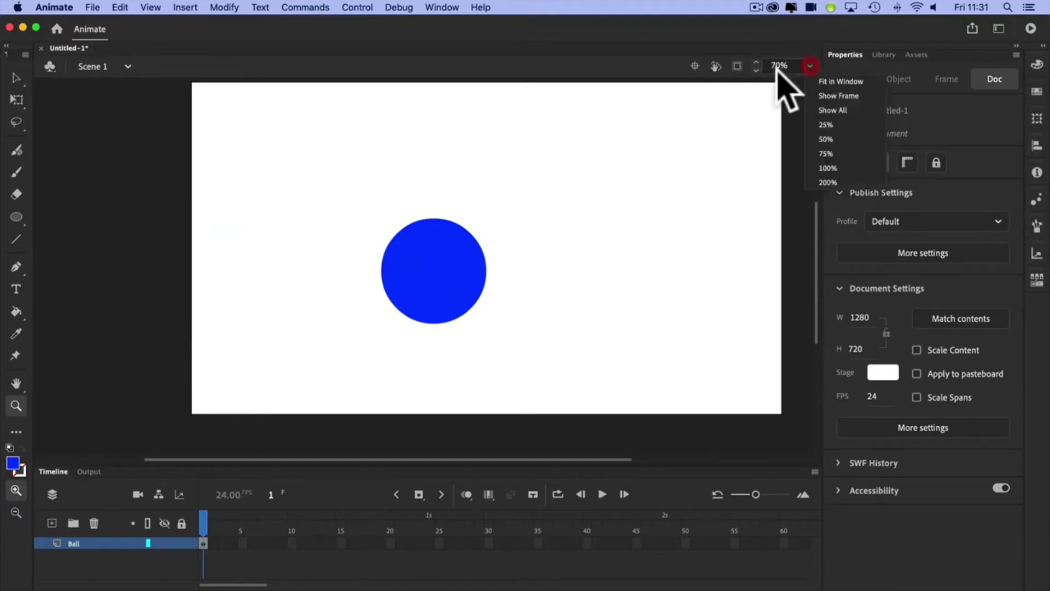
click(853, 138)
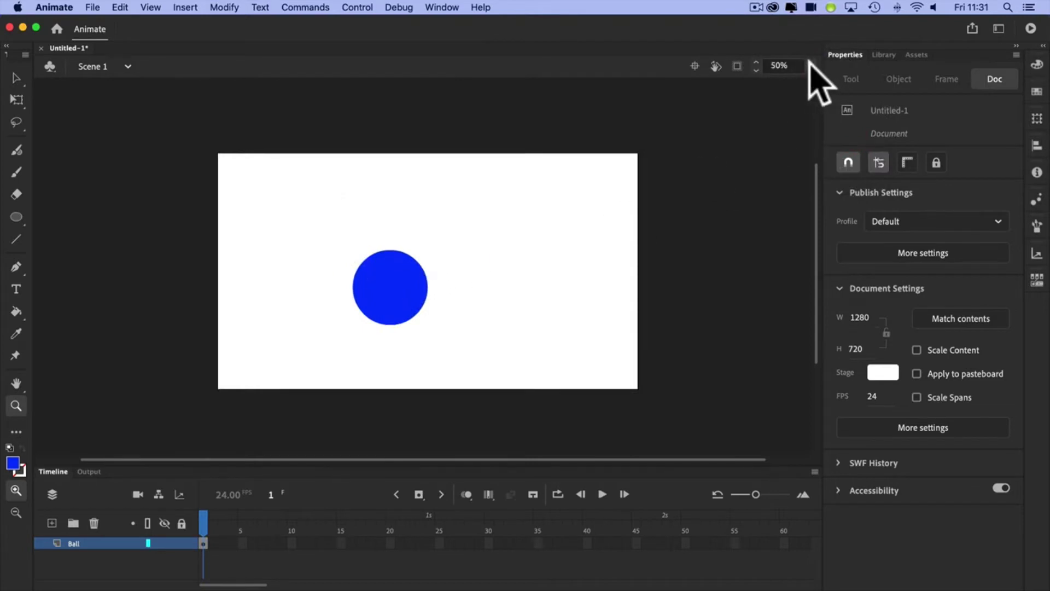
click(811, 66)
click(847, 152)
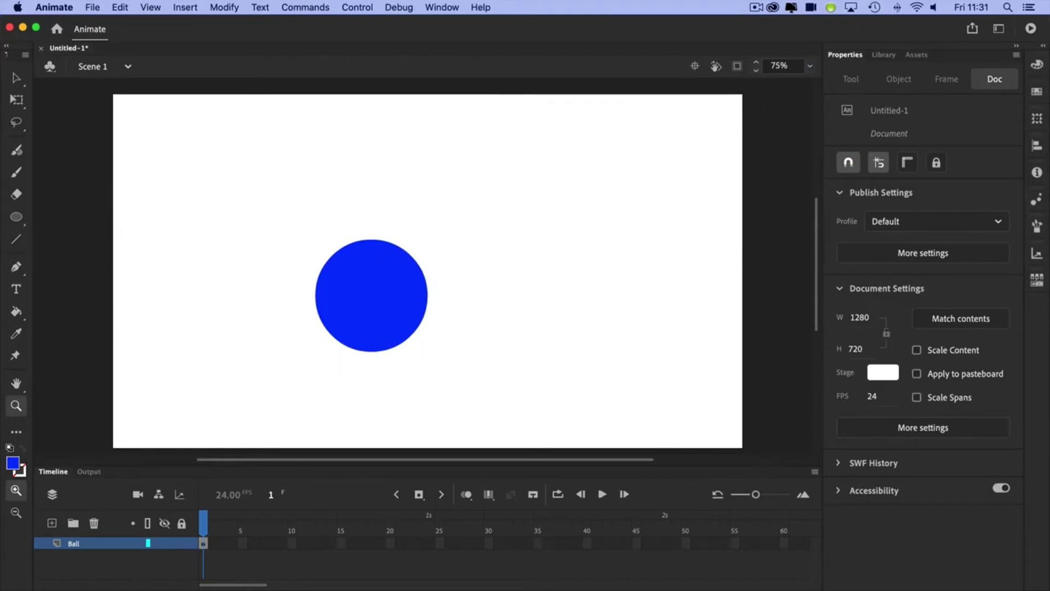
- Delete the blue circle from the stage and change the stage colour to grey
click(14, 79)
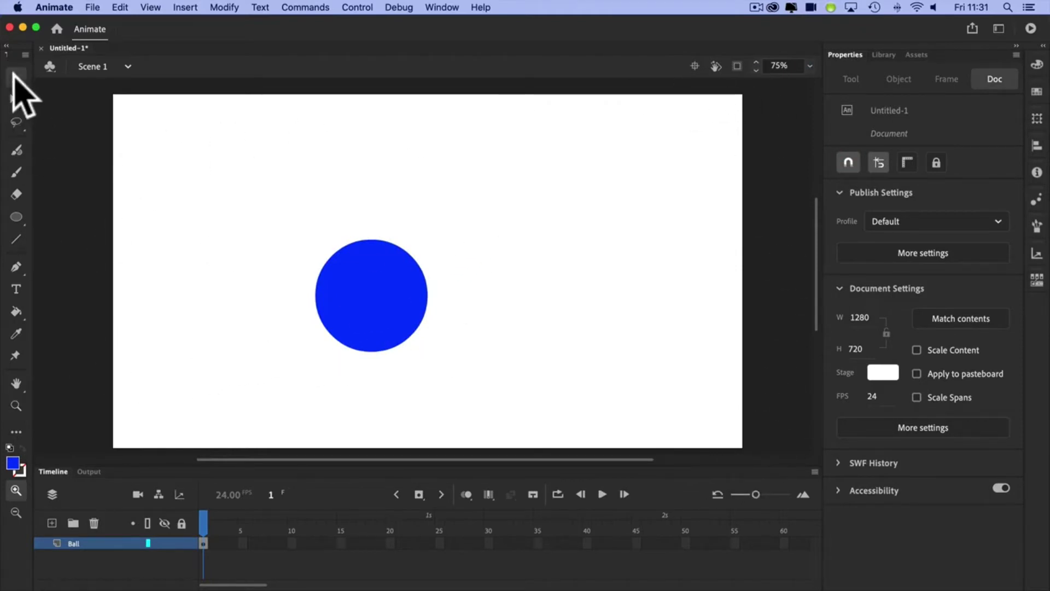
click(374, 286)
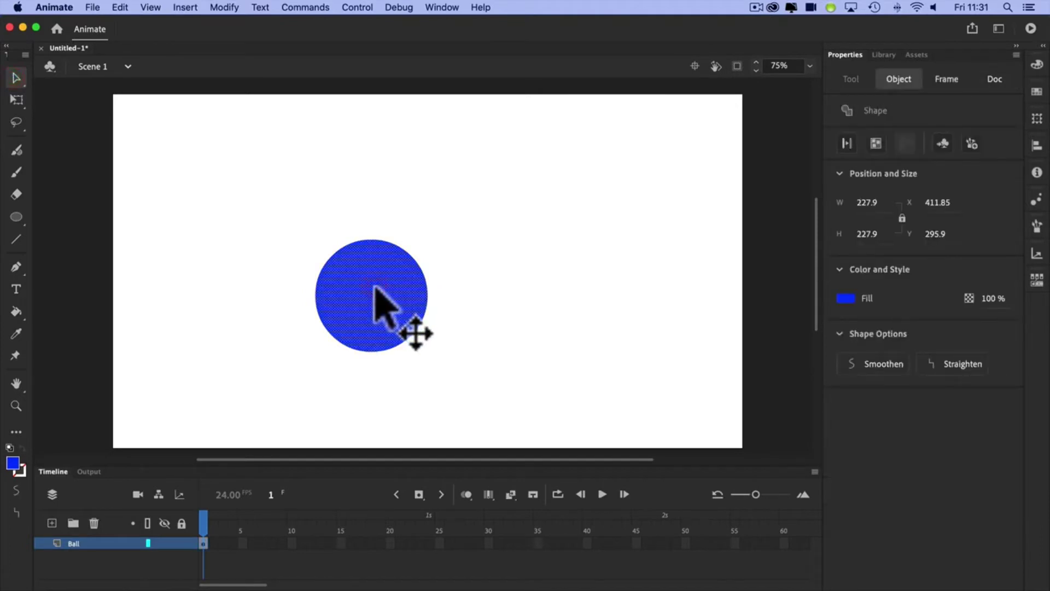
key(Delete)
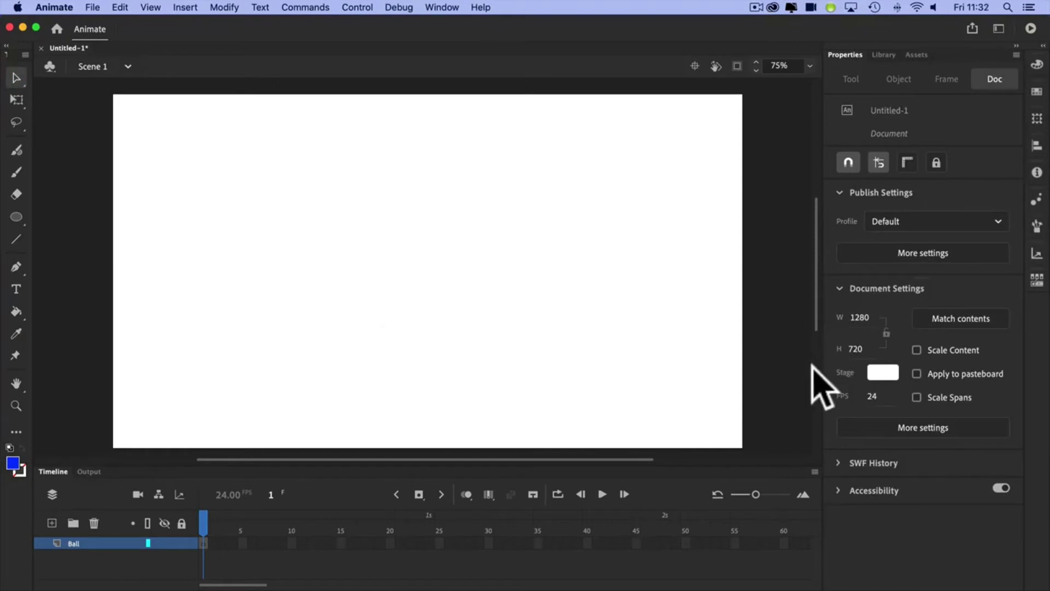
click(882, 375)
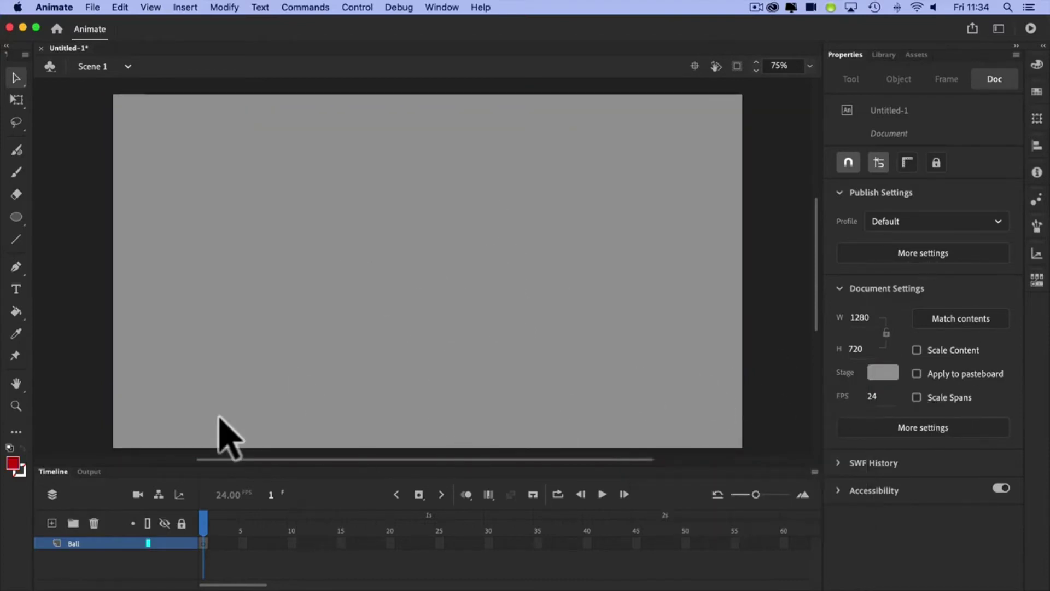
- Draw a red circle about 108 px wide with the Oval tool and move it to the top centre of the stage
click(14, 215)
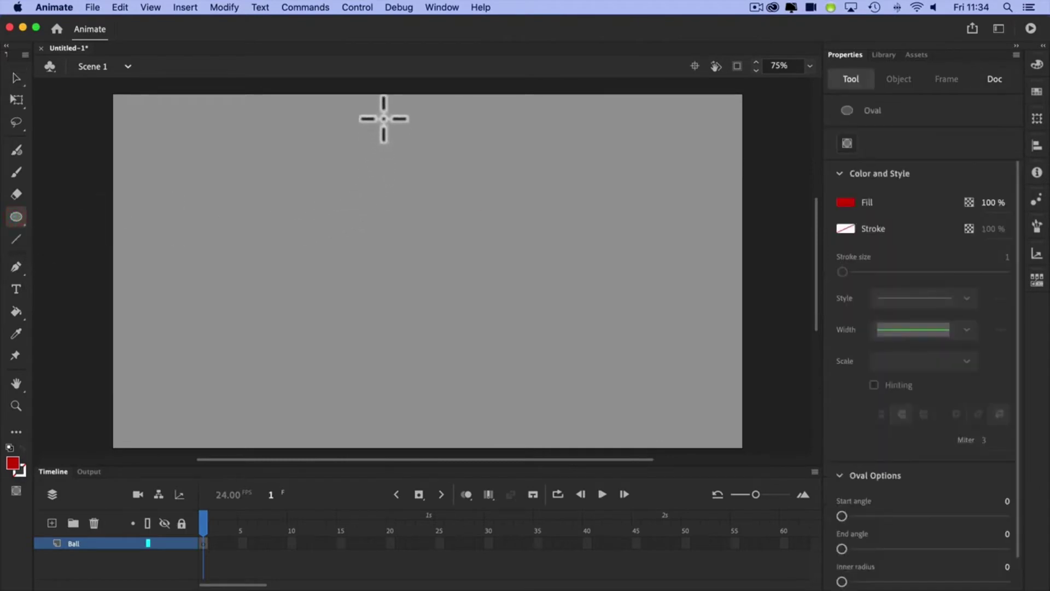
drag(383, 118, 441, 173)
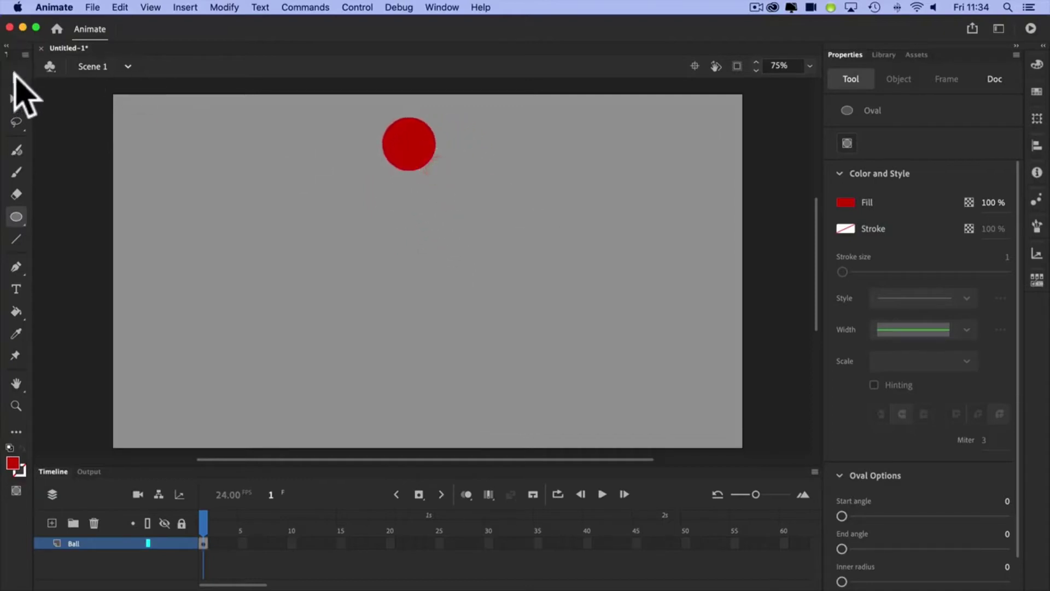
click(16, 77)
drag(411, 145, 422, 132)
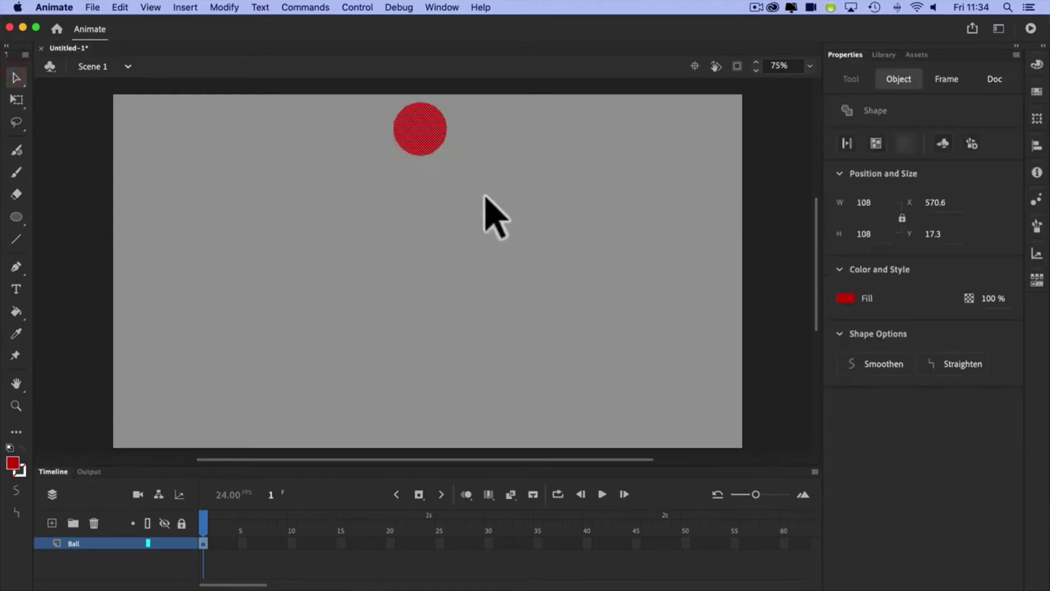
- Insert a keyframe at frame 2 of the Ball layer and compare frames 1 and 2
drag(201, 543, 204, 544)
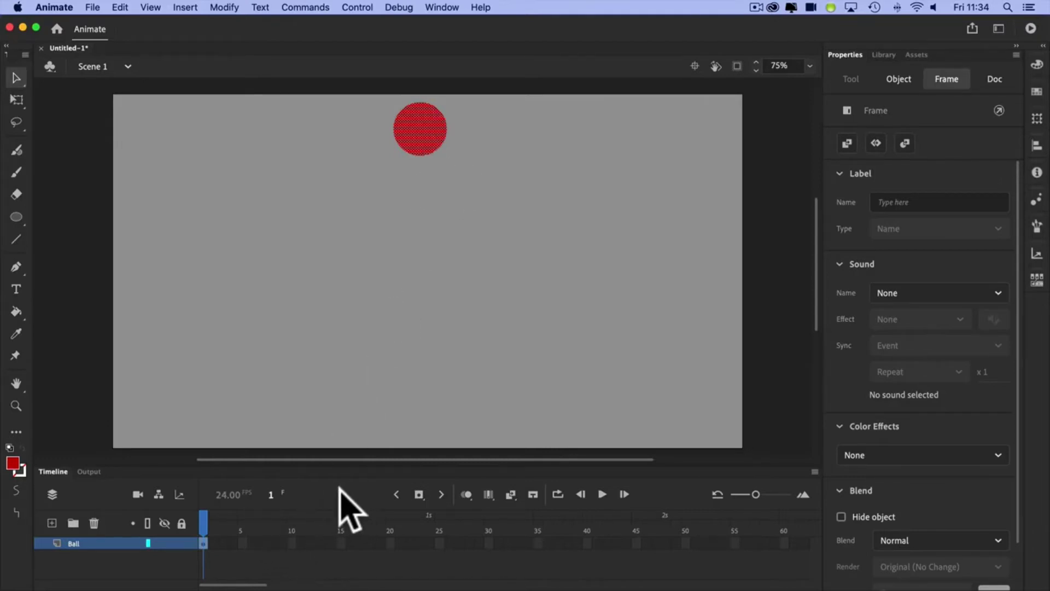
click(420, 494)
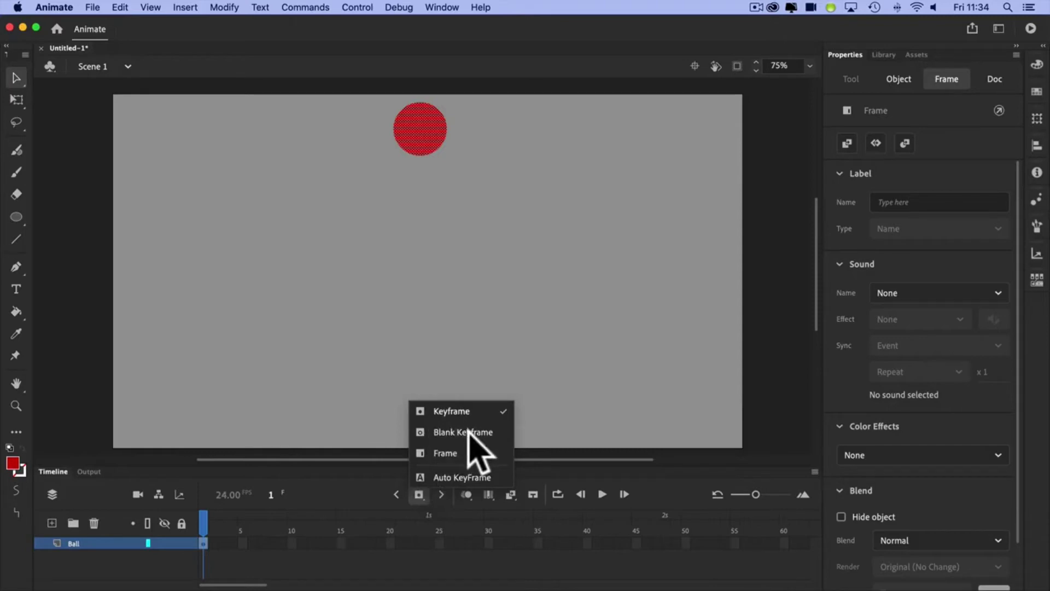
click(452, 412)
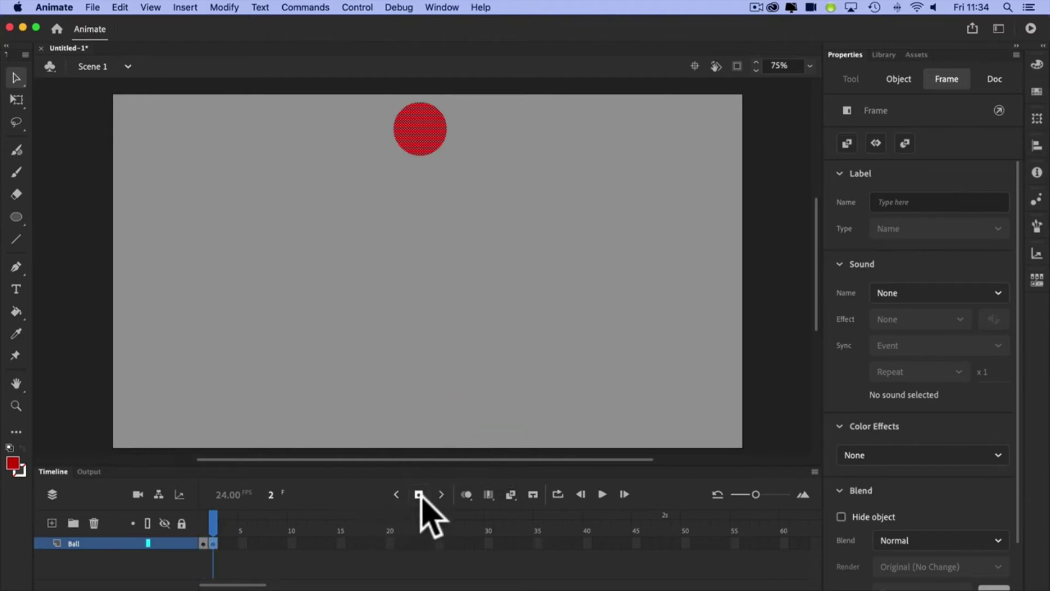
mouse_move(213, 543)
mouse_down()
mouse_move(202, 541)
mouse_move(208, 519)
mouse_up()
click(200, 521)
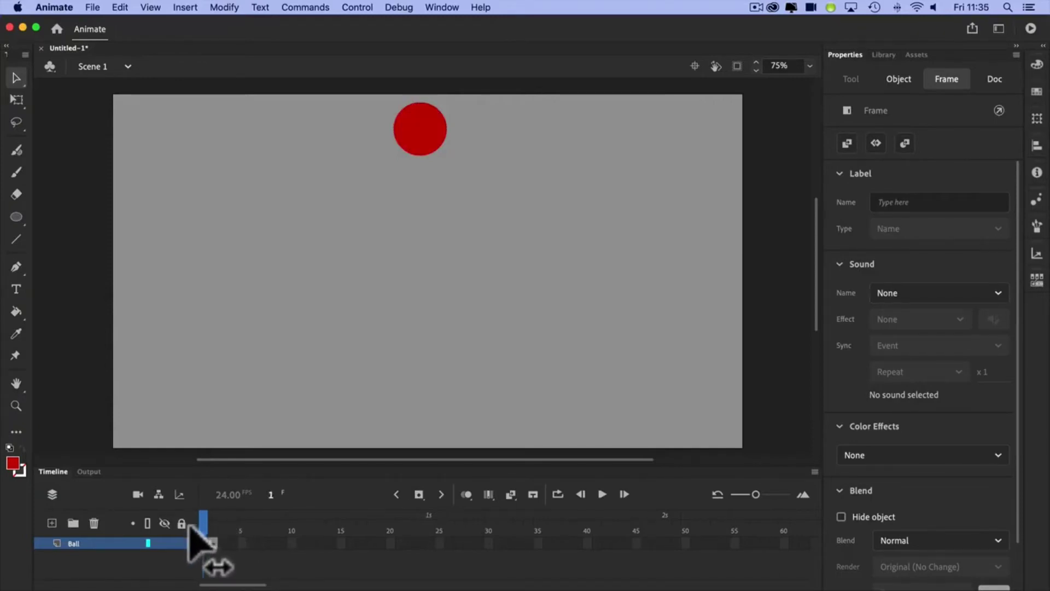
click(212, 530)
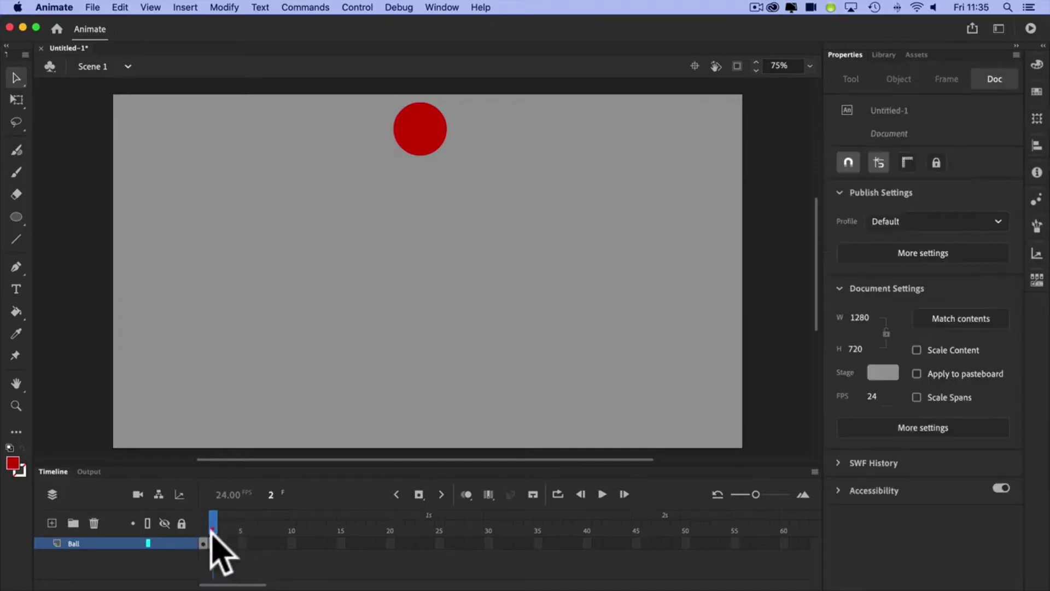
click(214, 543)
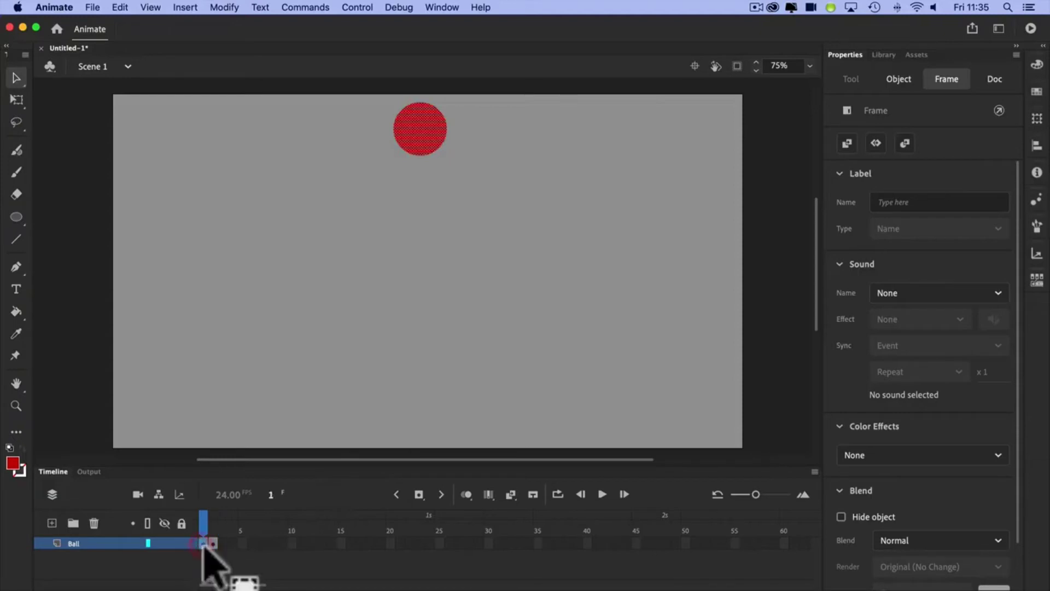
- Move the ball straight down to about Y 91 in frame 2 and scrub between frames 1 and 2 to check the motion
drag(202, 545, 212, 544)
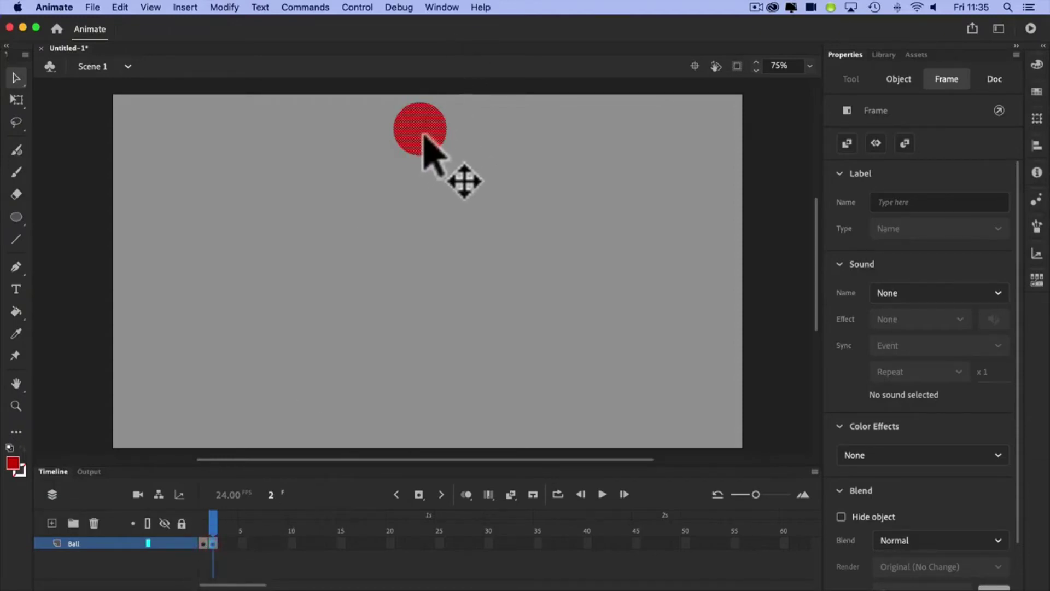
drag(422, 135, 423, 171)
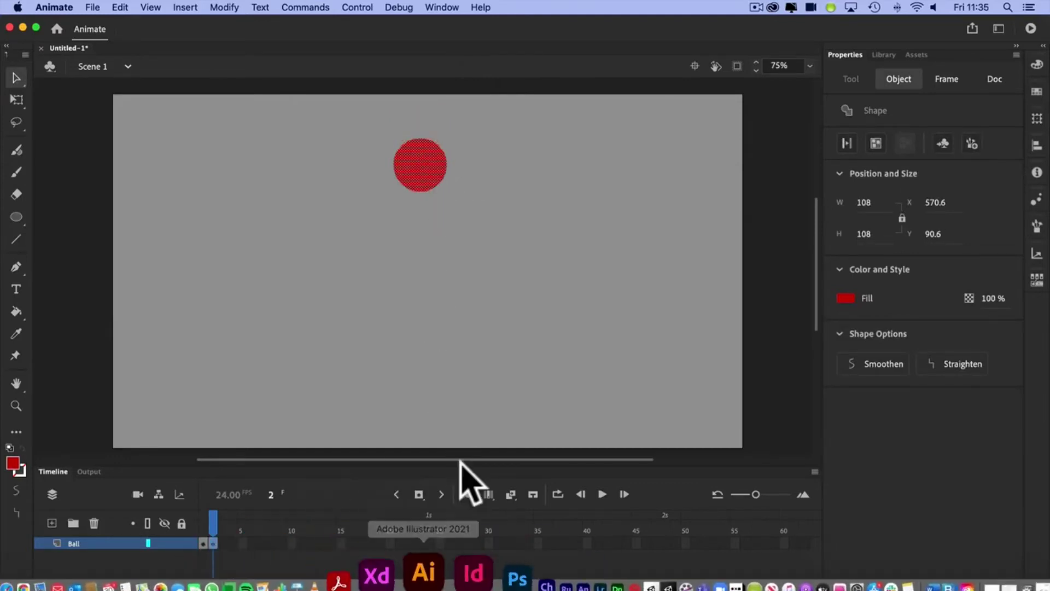
click(202, 522)
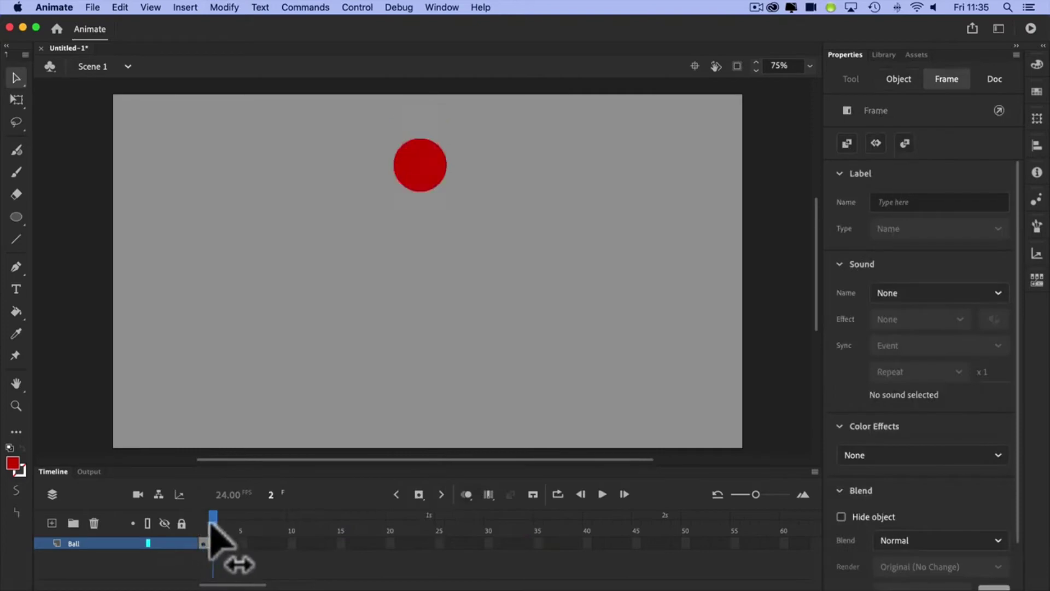
mouse_move(196, 521)
mouse_down()
mouse_move(239, 517)
mouse_move(195, 519)
mouse_move(216, 530)
mouse_move(188, 525)
mouse_move(215, 528)
mouse_up()
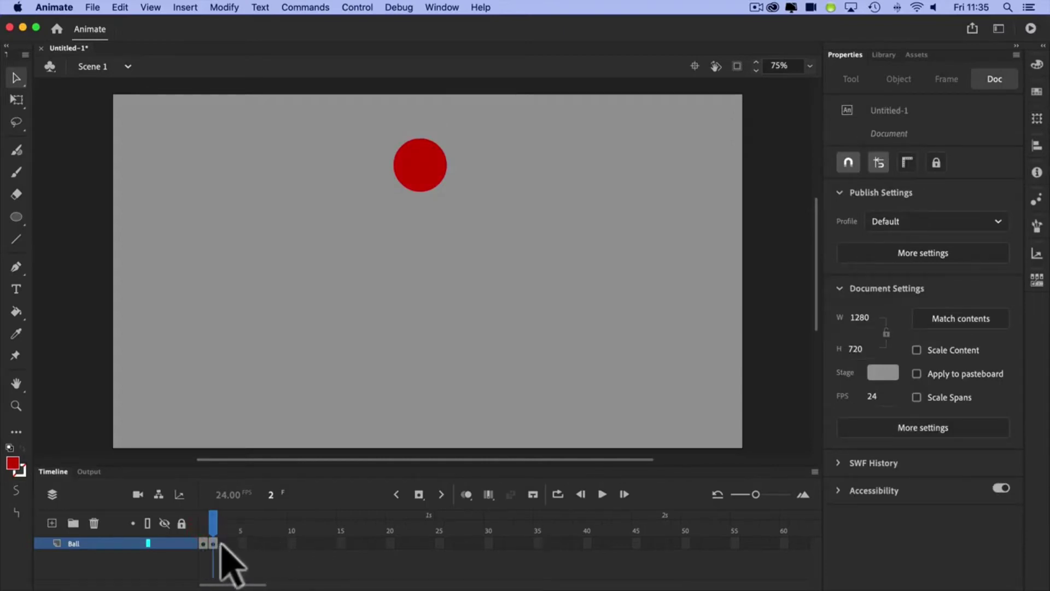
- Add keyframes at frames 3 to 8, moving the ball down in each until it rests on the stage's bottom edge at frame 8
key(F6)
drag(411, 146, 412, 182)
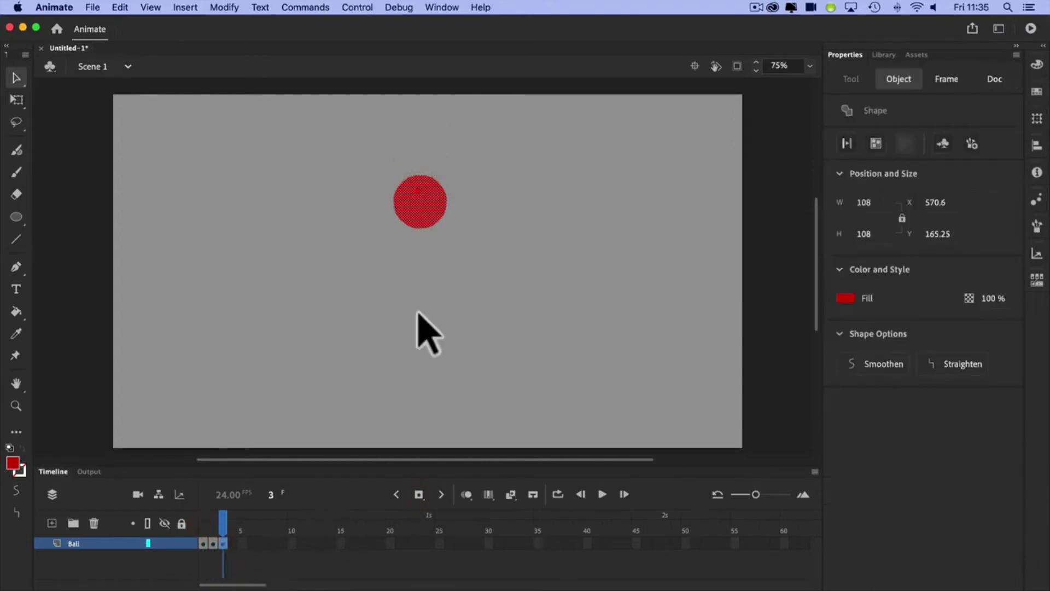
click(419, 494)
drag(422, 218, 418, 425)
click(419, 494)
click(419, 494)
click(419, 494)
click(419, 494)
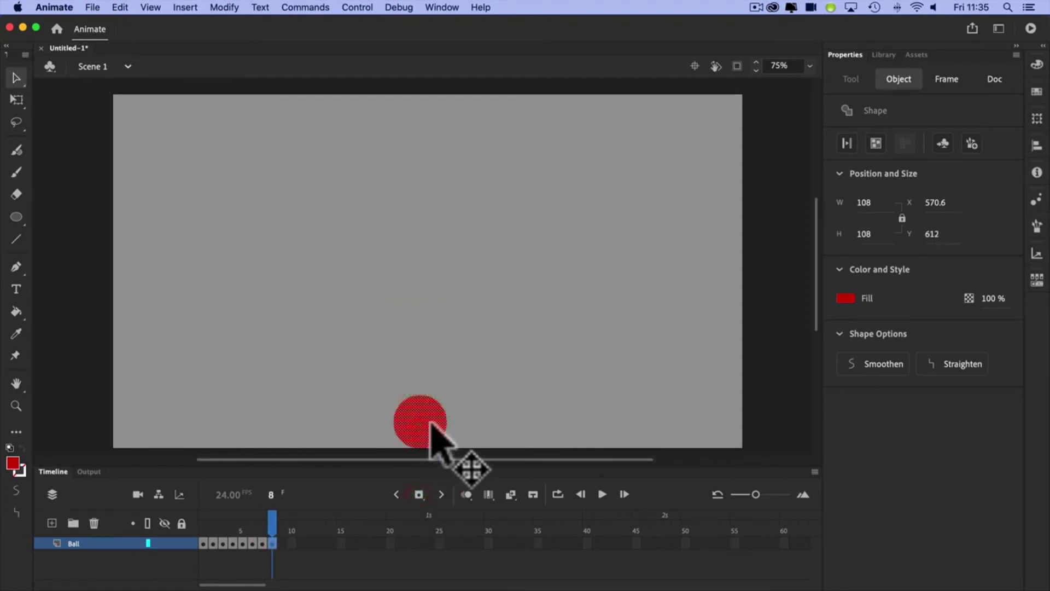
- Squash the ball in frame 8 to about 137 by 81 px with Free Transform, keeping its base on the stage's bottom edge
click(17, 99)
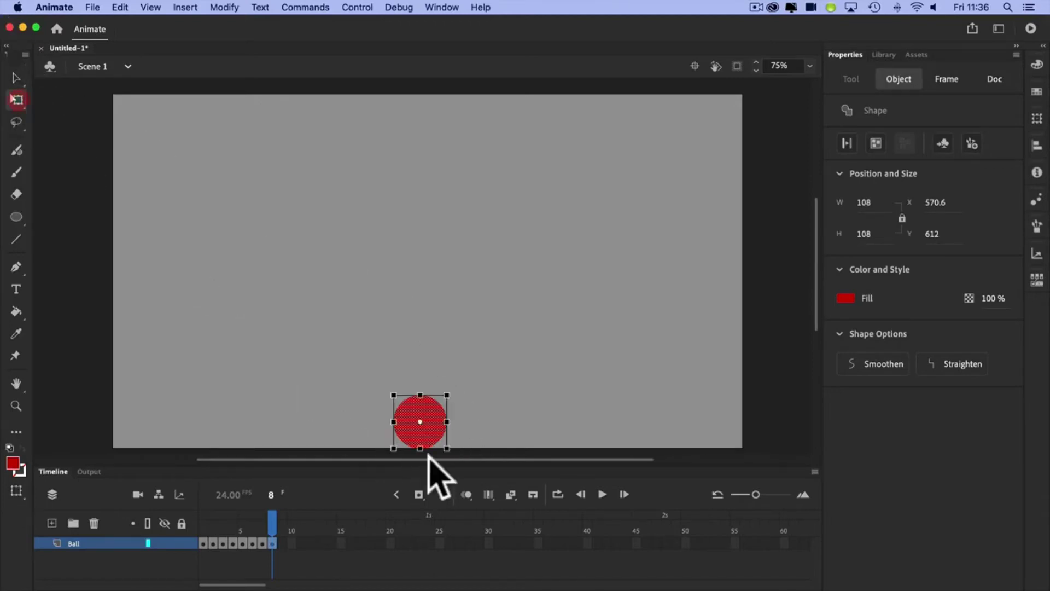
drag(449, 422, 420, 408)
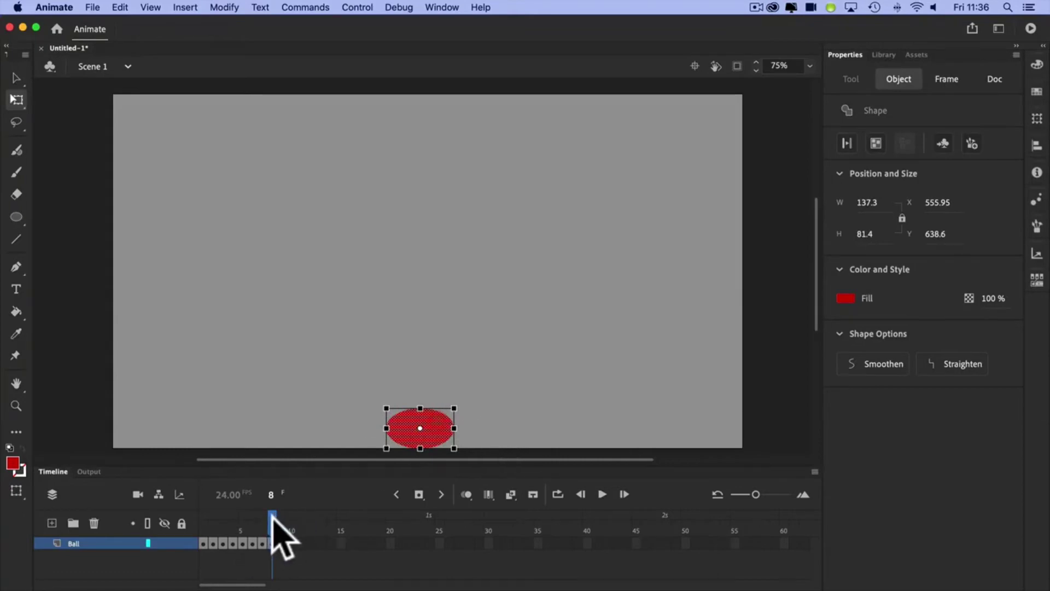
mouse_move(272, 516)
mouse_down()
mouse_move(199, 517)
mouse_move(272, 528)
mouse_move(199, 535)
mouse_move(272, 535)
mouse_up()
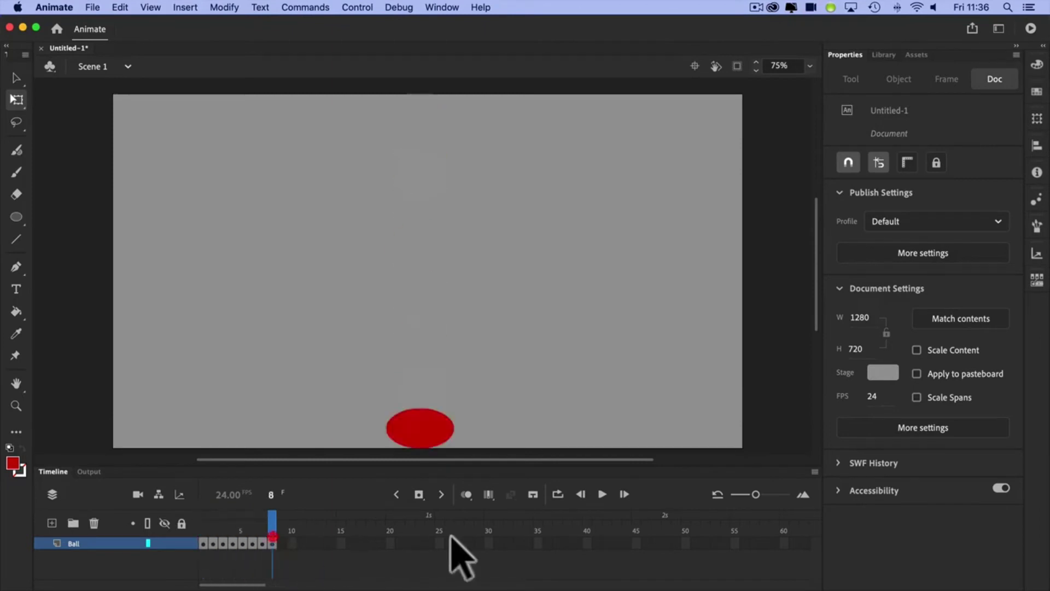
mouse_move(272, 523)
mouse_down()
mouse_move(221, 526)
mouse_move(286, 522)
mouse_up()
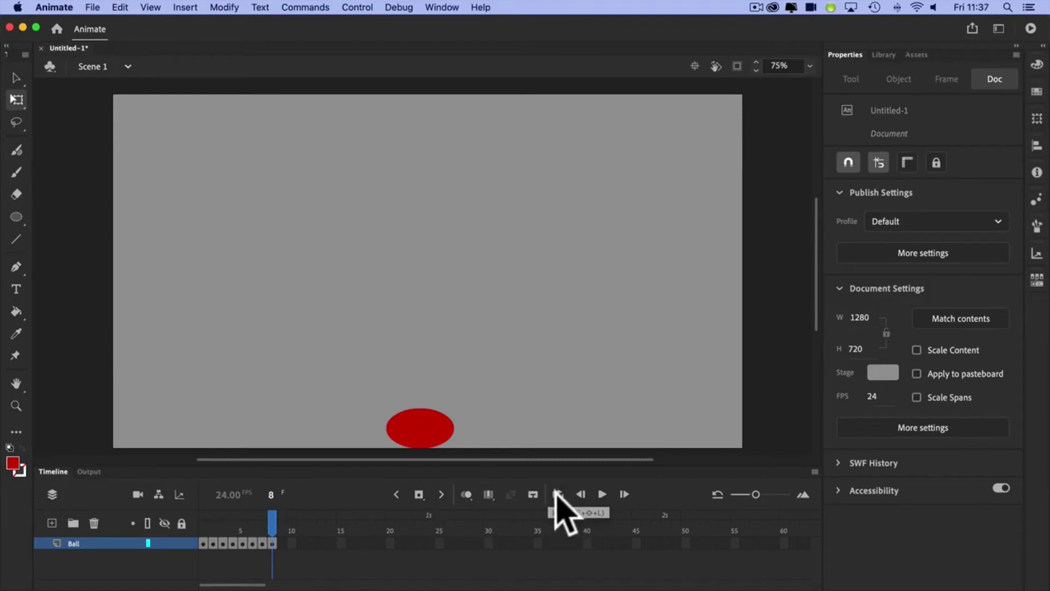
- Preview the falling ball once and as a loop over frames 1 to 8, then switch looping off
click(602, 494)
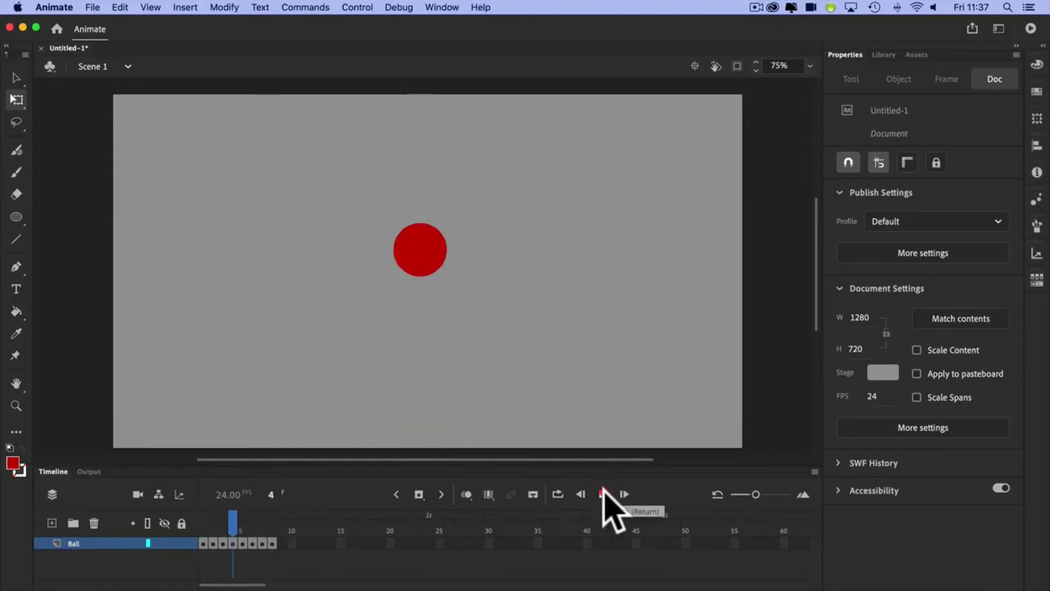
click(602, 494)
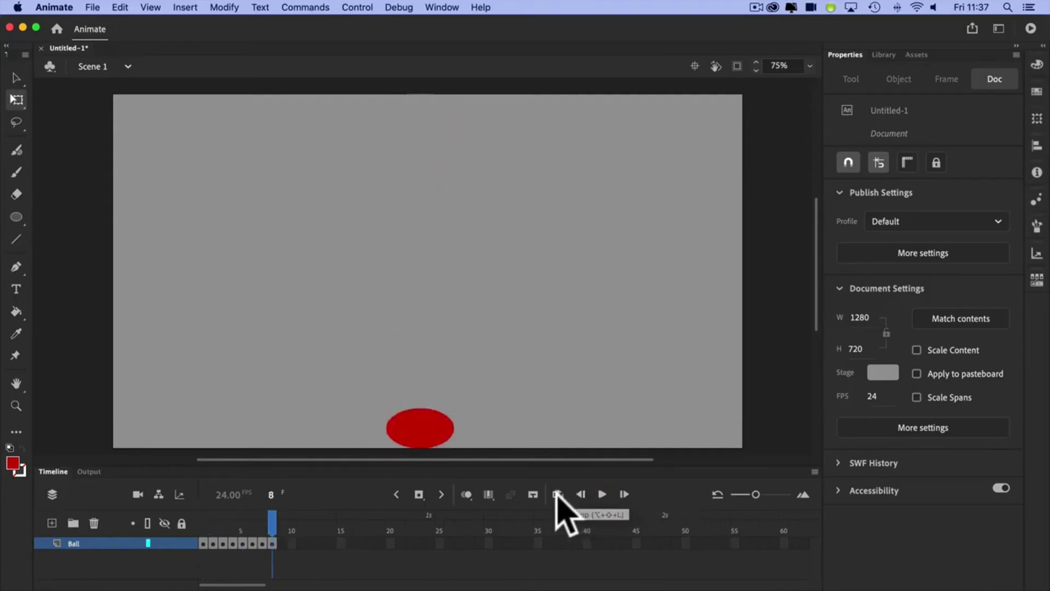
click(558, 494)
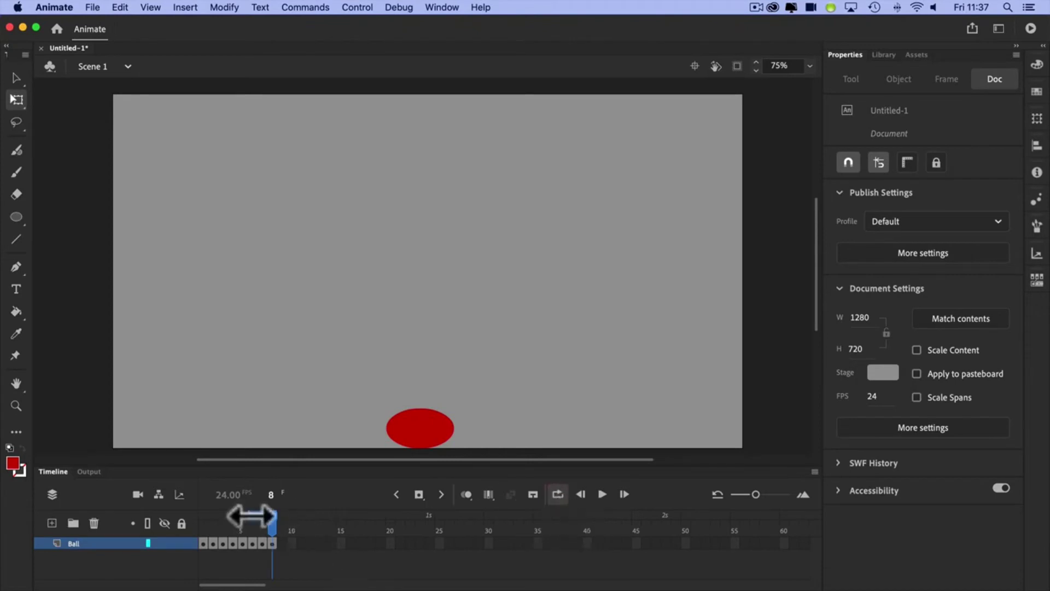
drag(251, 515, 196, 516)
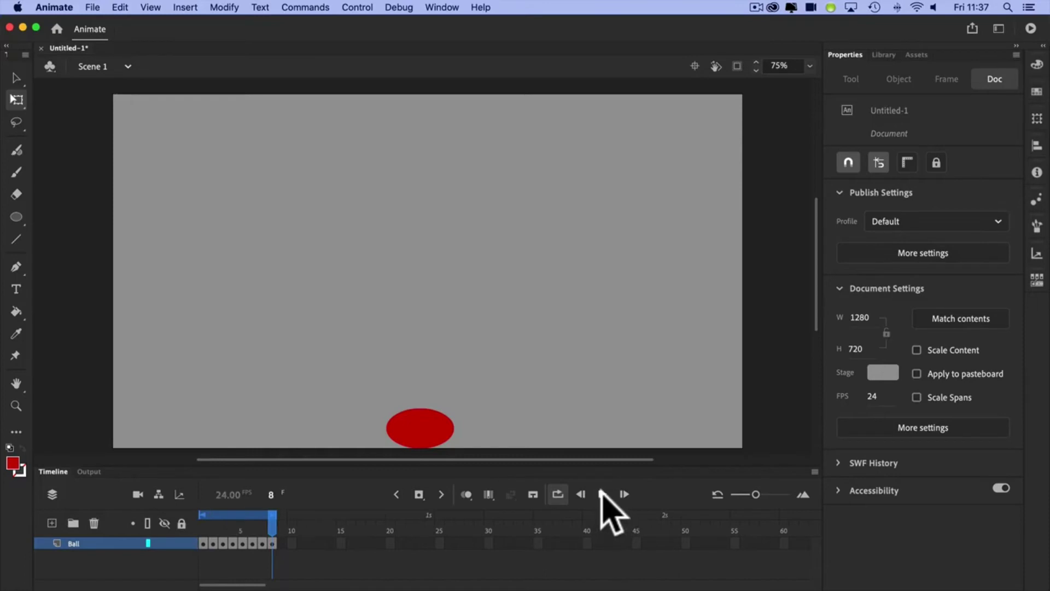
click(602, 493)
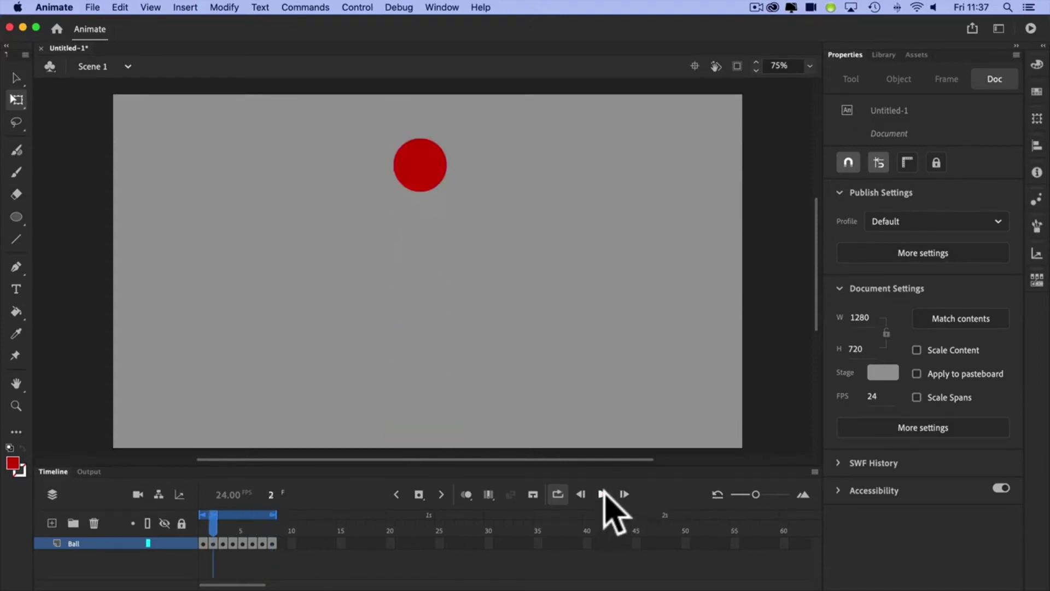
click(604, 494)
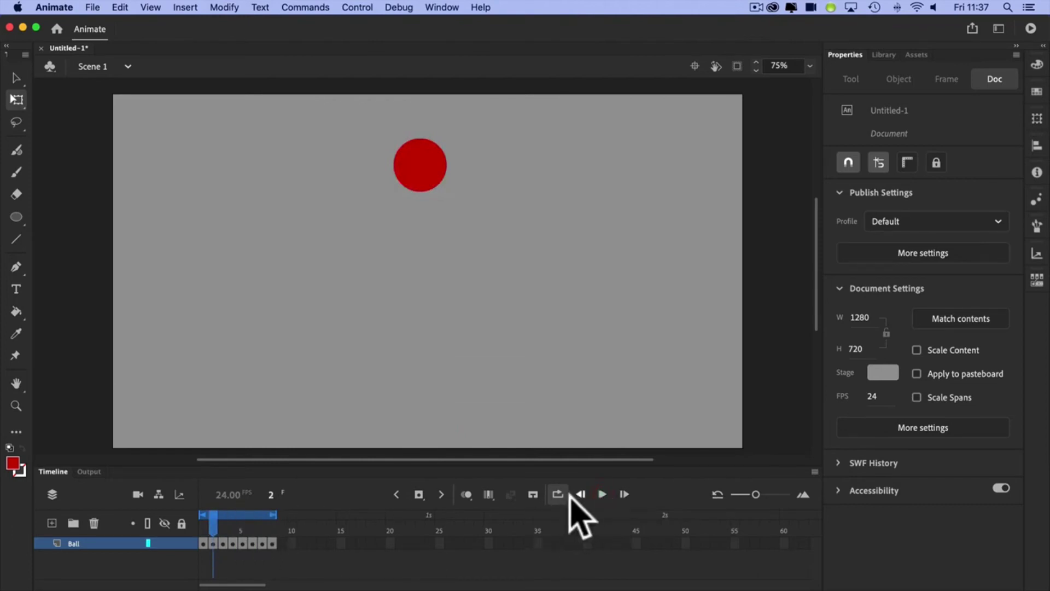
click(558, 494)
- Copy frames 1 to 8 of the Ball layer and paste them from frame 9 onward
drag(212, 516, 273, 520)
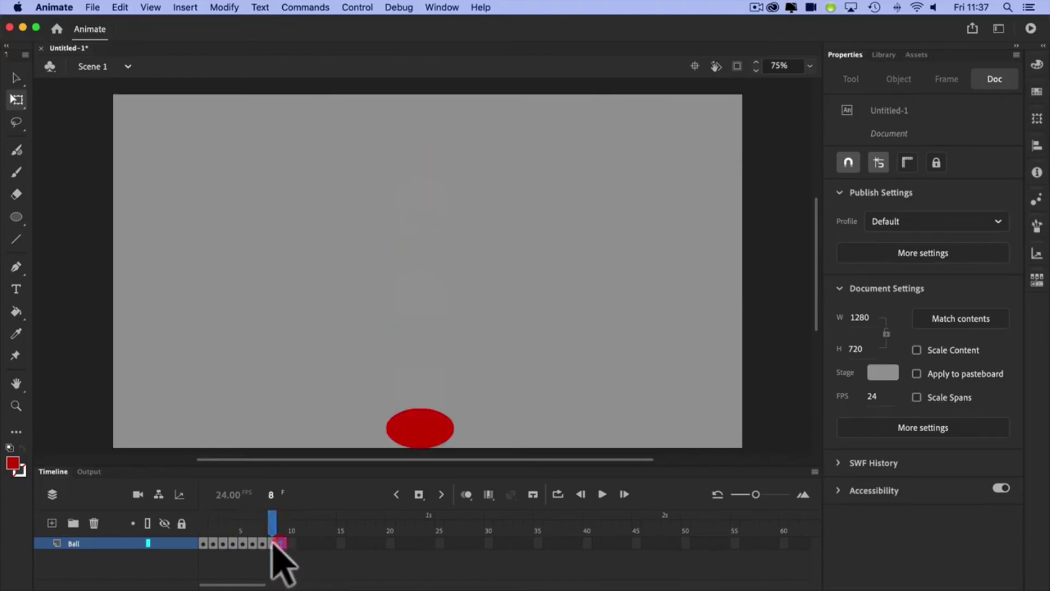
click(271, 541)
click(288, 556)
mouse_move(272, 521)
mouse_down()
mouse_move(207, 528)
mouse_move(284, 528)
mouse_up()
drag(272, 542, 249, 544)
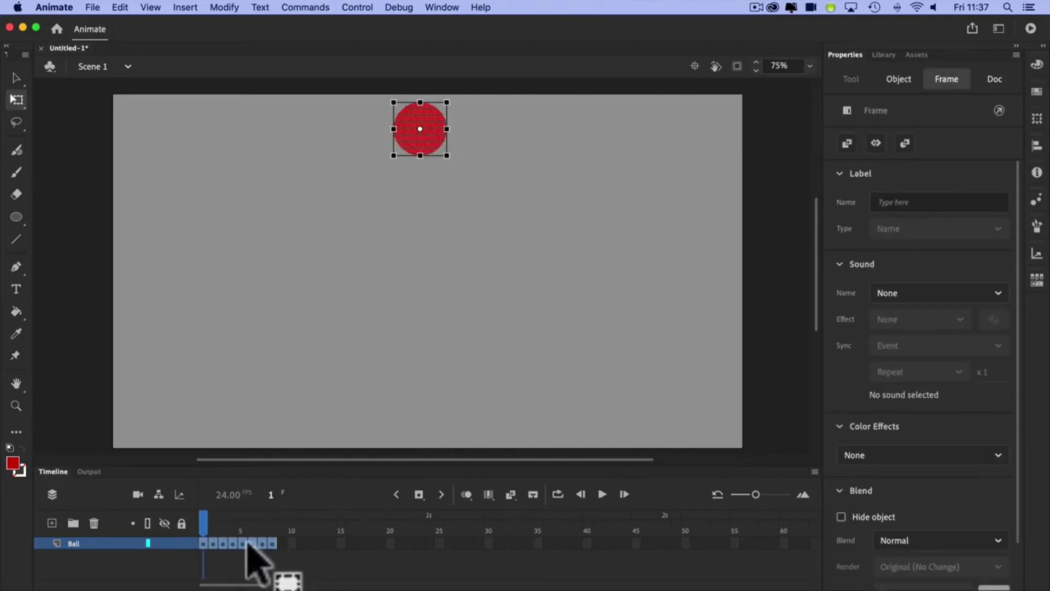
right_click(249, 542)
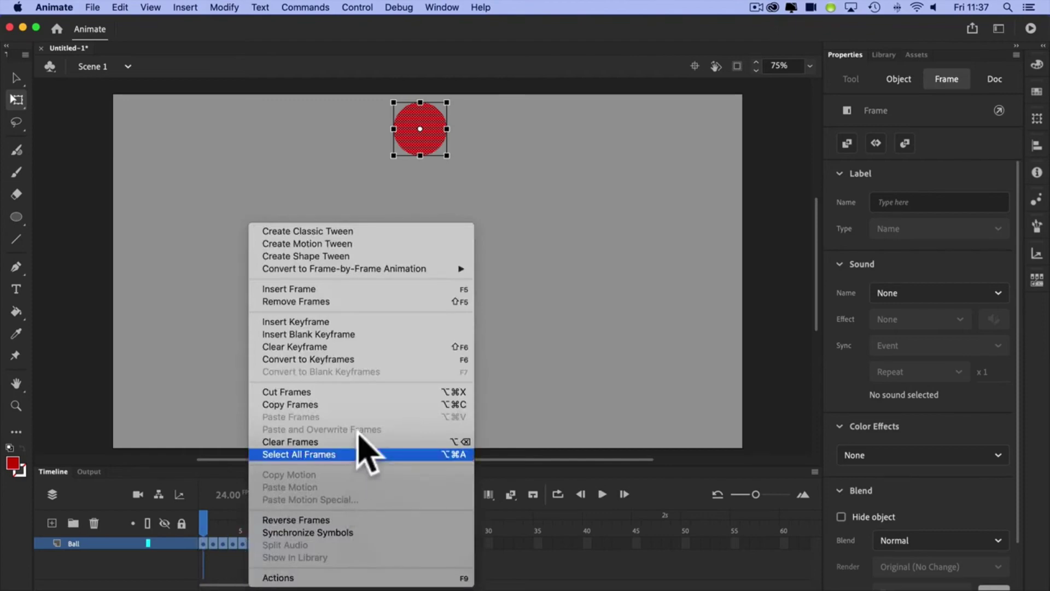
click(303, 404)
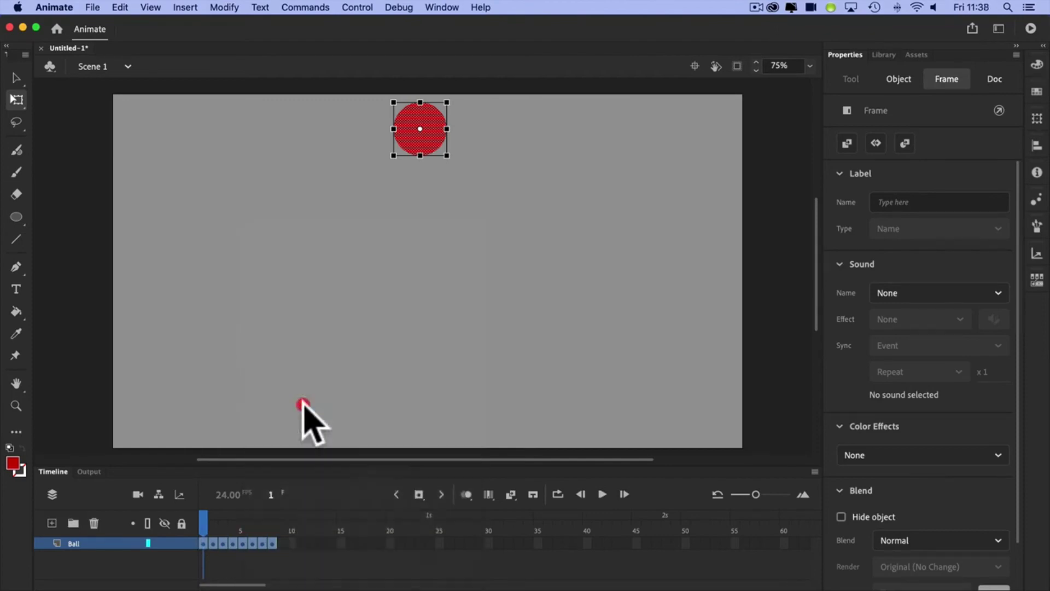
right_click(283, 544)
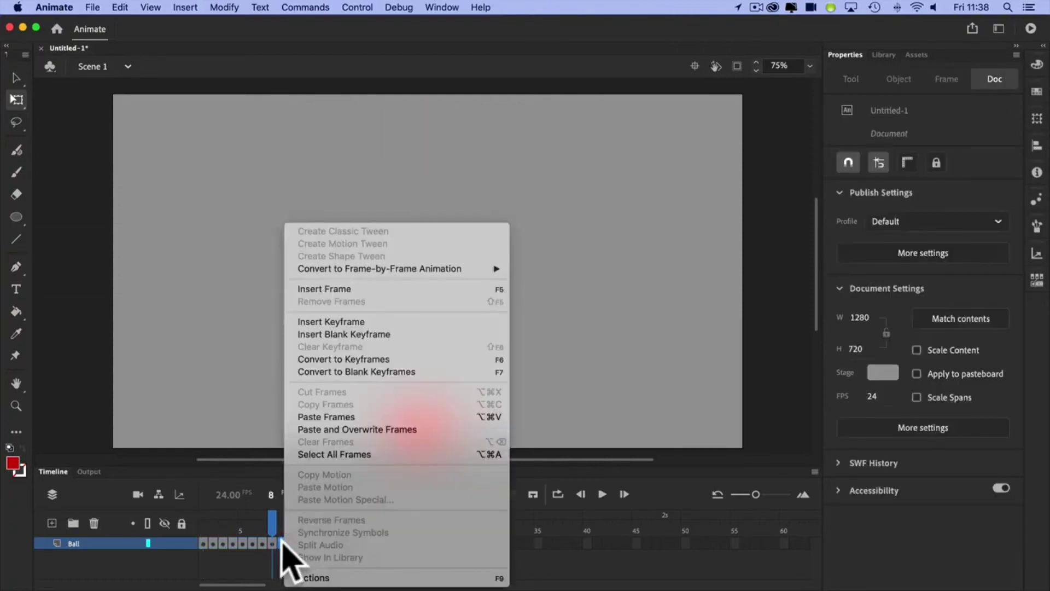
click(337, 416)
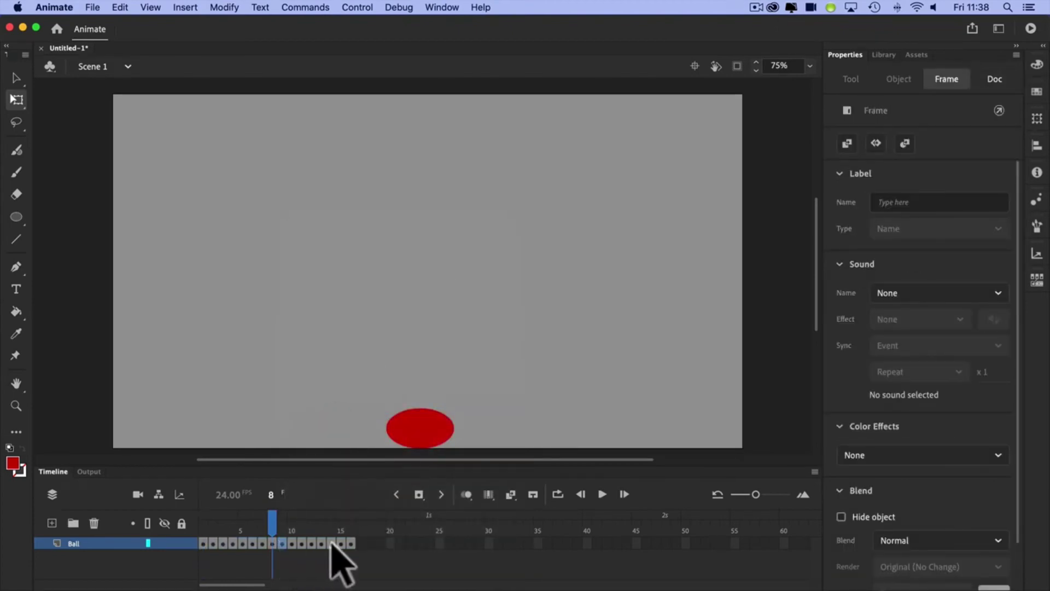
- Reverse the pasted frames 9 to 16 and compare the ball in frames 8 and 9
drag(284, 542, 310, 545)
click(282, 543)
right_click(311, 545)
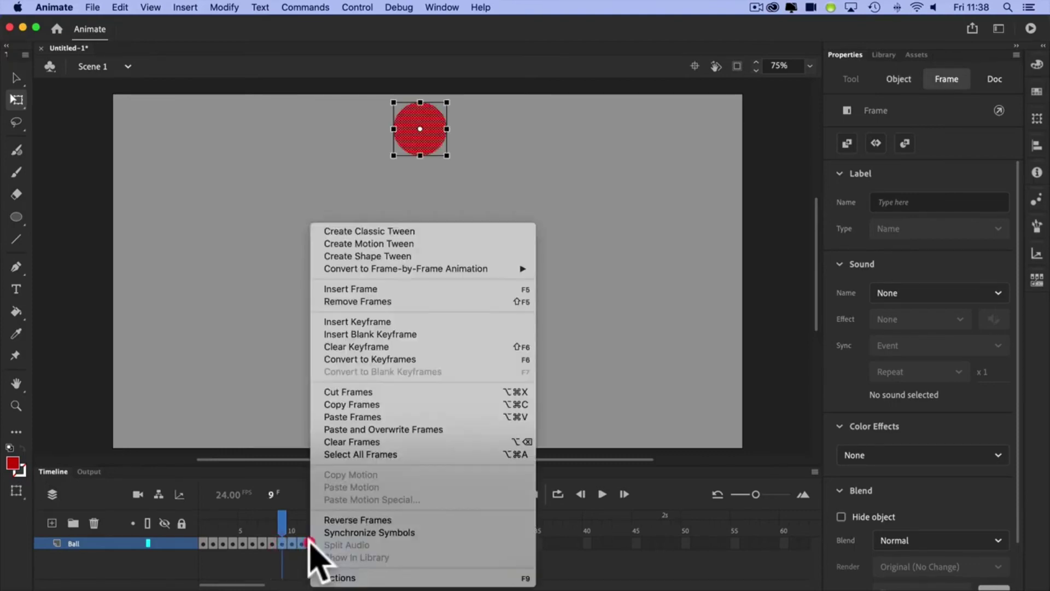
click(373, 519)
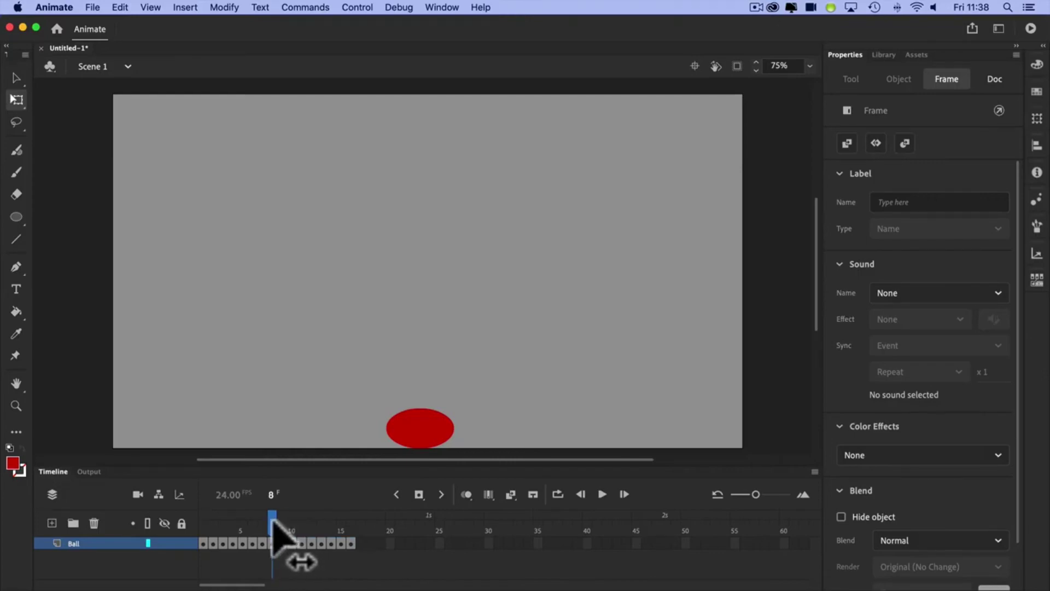
click(276, 543)
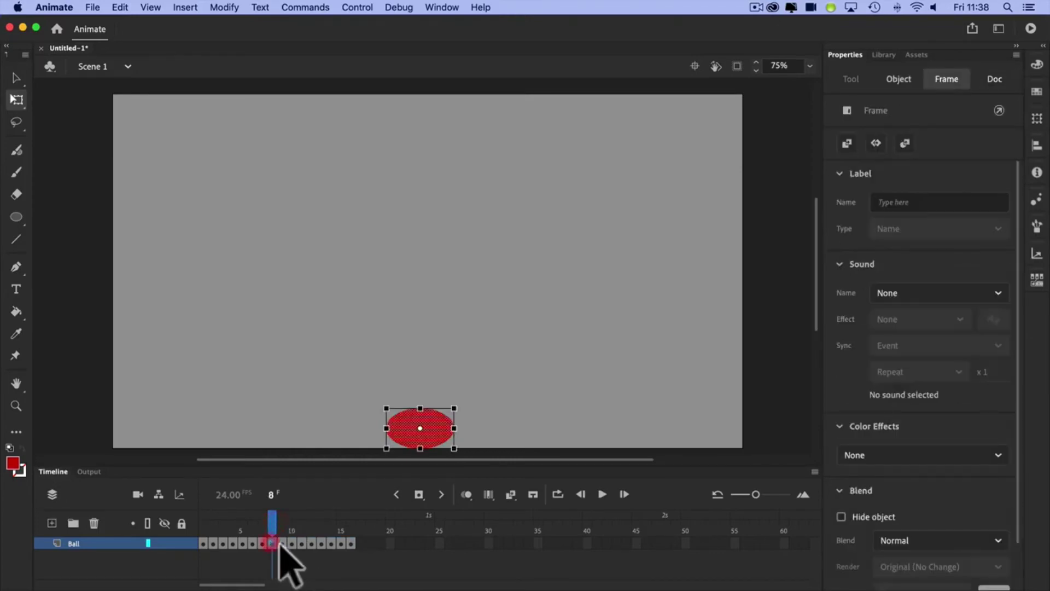
click(282, 543)
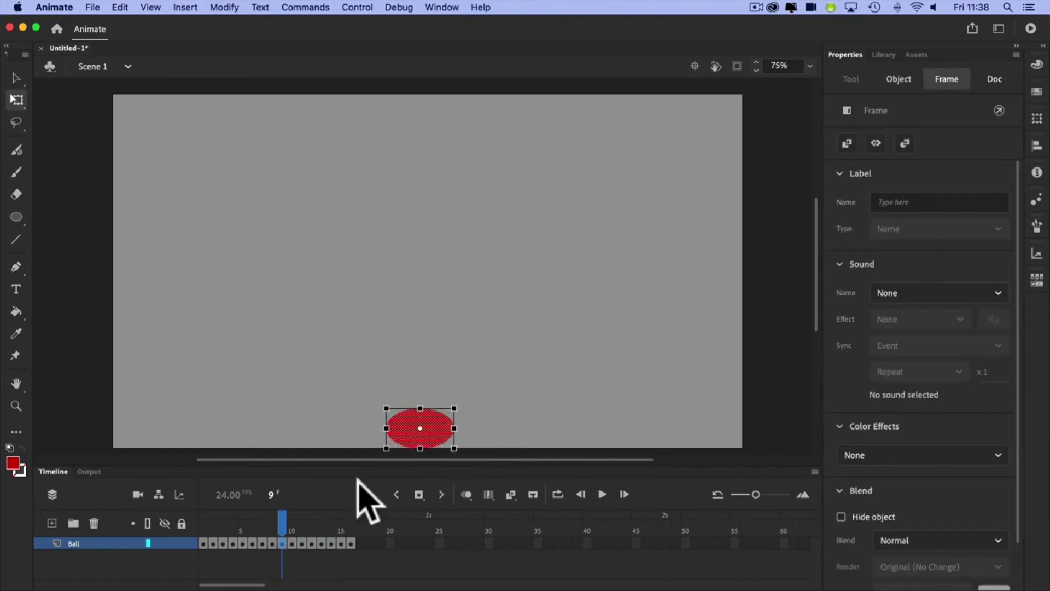
- Return to frame 1 and enable loop playback over frames 1 to 16
drag(283, 543, 202, 530)
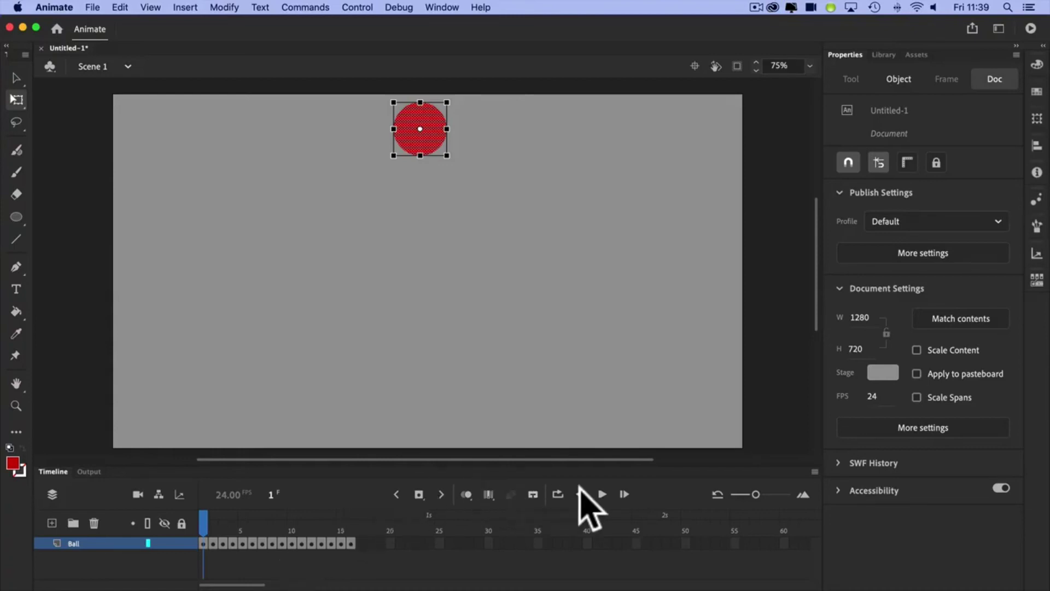
click(557, 494)
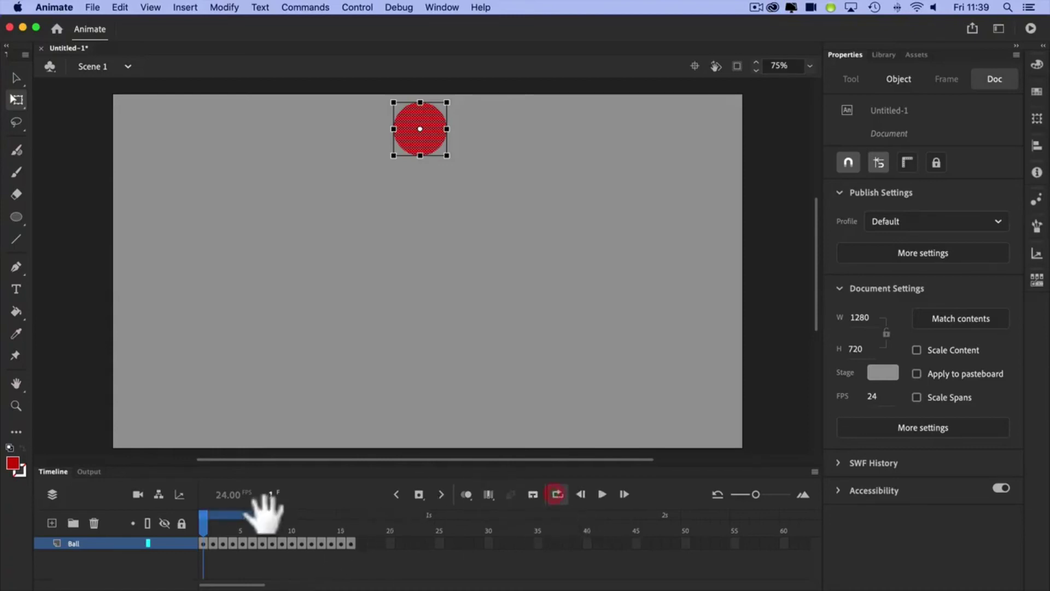
drag(277, 514, 353, 516)
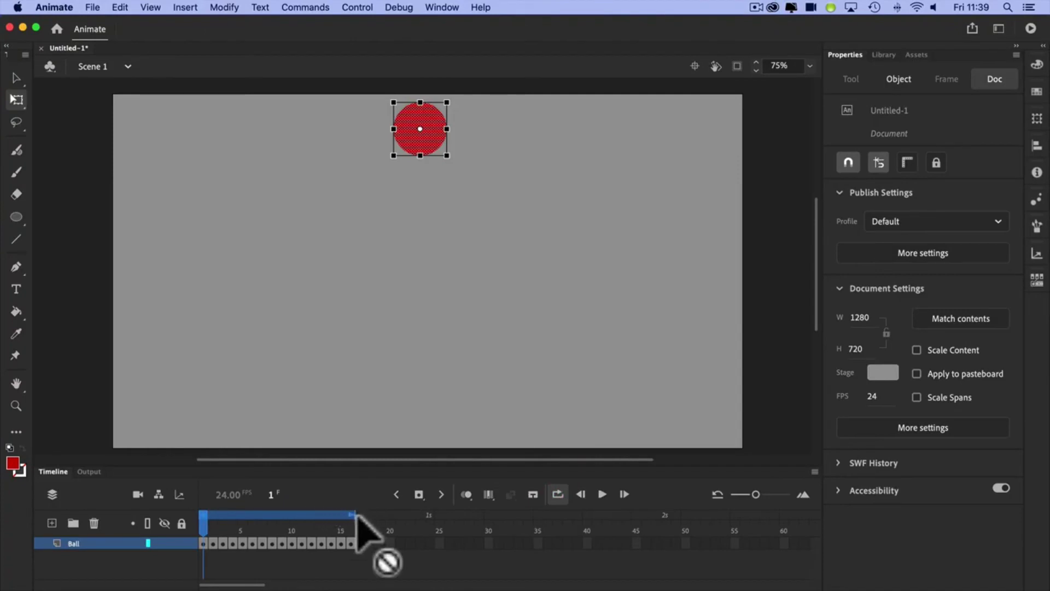
- Play the looped bounce over frames 1 to 16 from frame 1, then stop playback and switch looping off
click(204, 517)
mouse_move(210, 520)
mouse_down()
mouse_move(352, 526)
mouse_move(203, 528)
mouse_up()
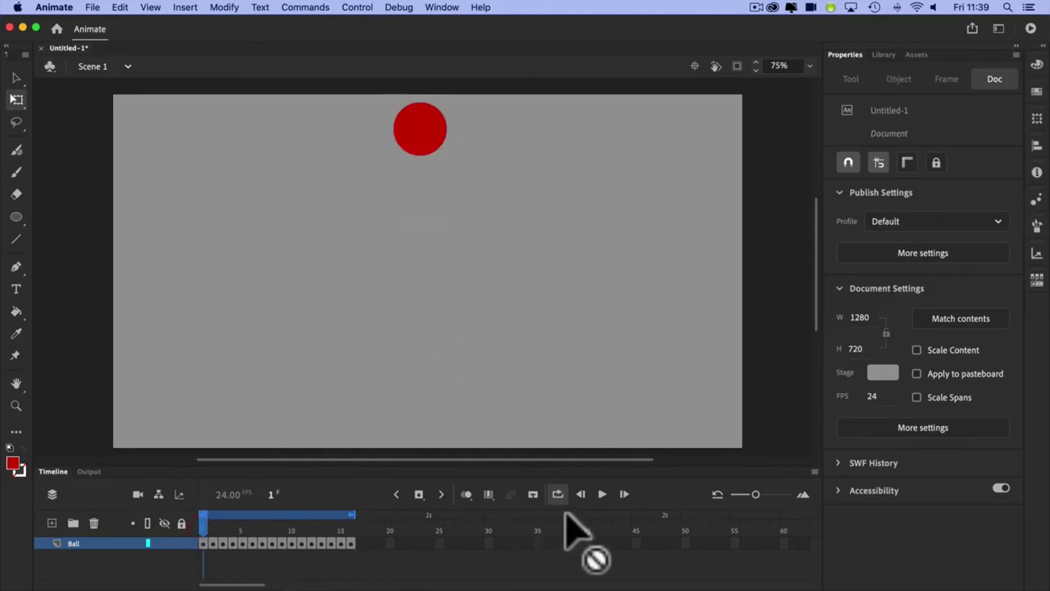
click(602, 494)
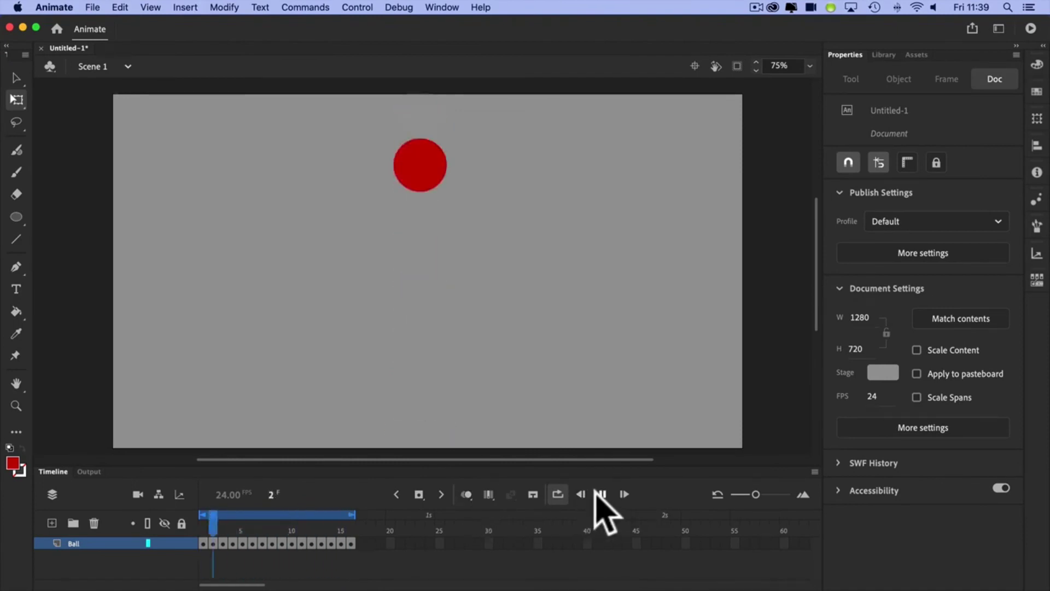
click(602, 494)
click(558, 493)
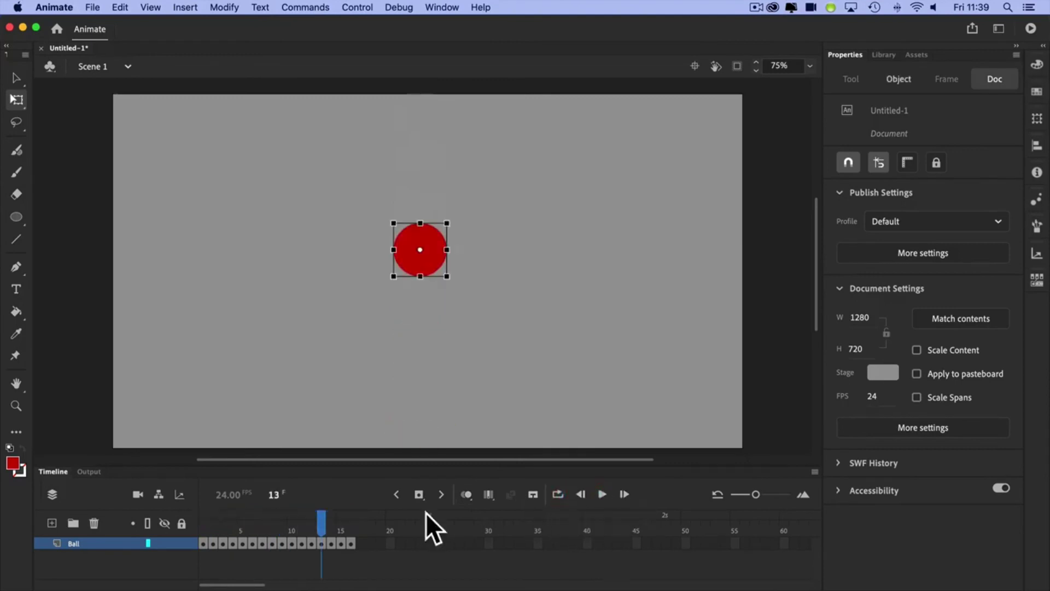
- Compare the squashed ball in frames 8 and 9, check the frame commands for frame 9, and return to frame 1
click(277, 543)
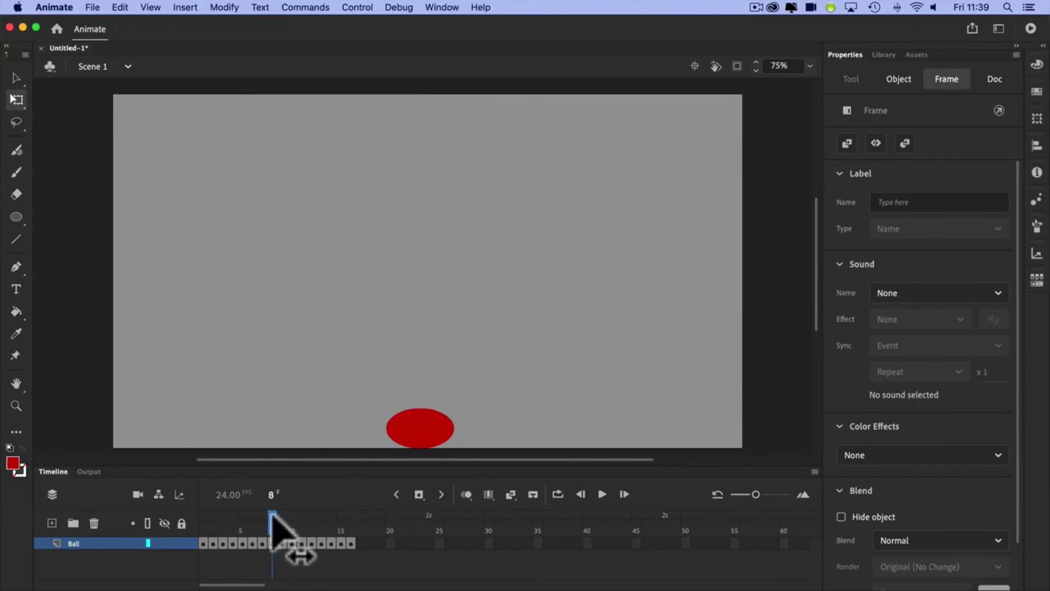
drag(272, 517, 281, 520)
click(282, 543)
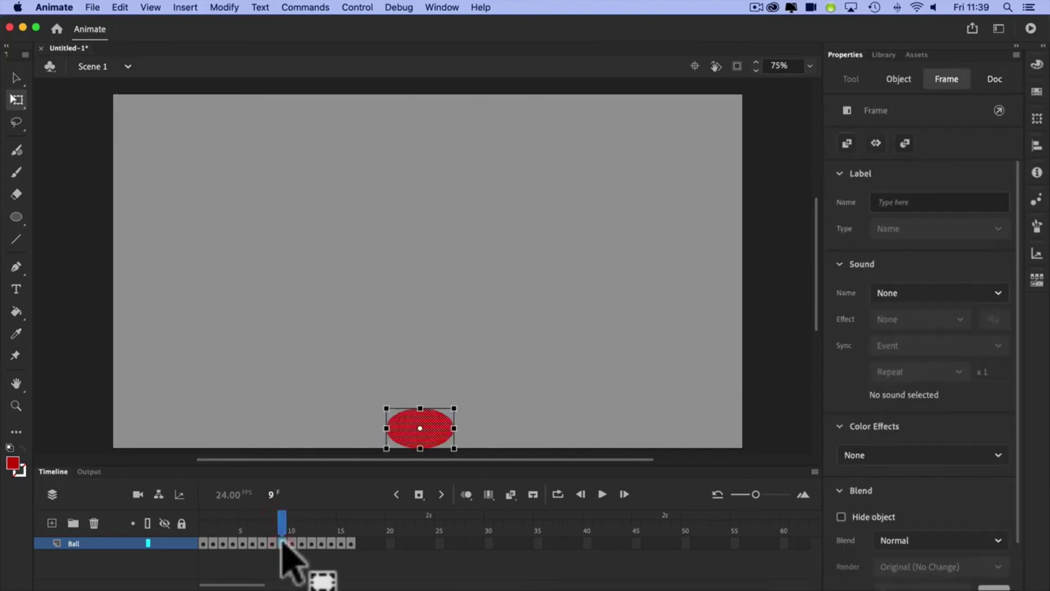
right_click(282, 544)
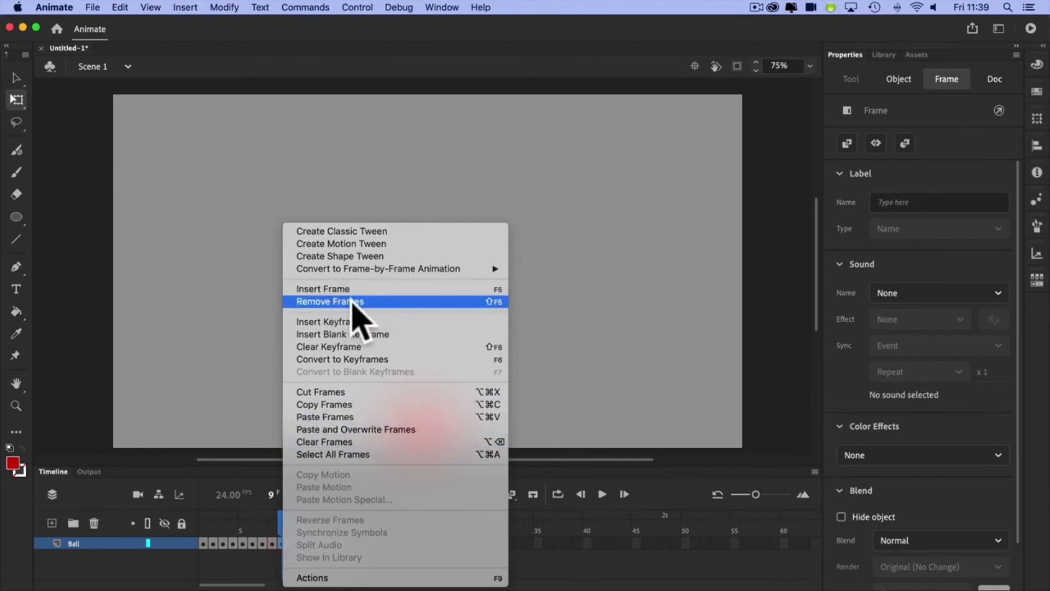
click(580, 344)
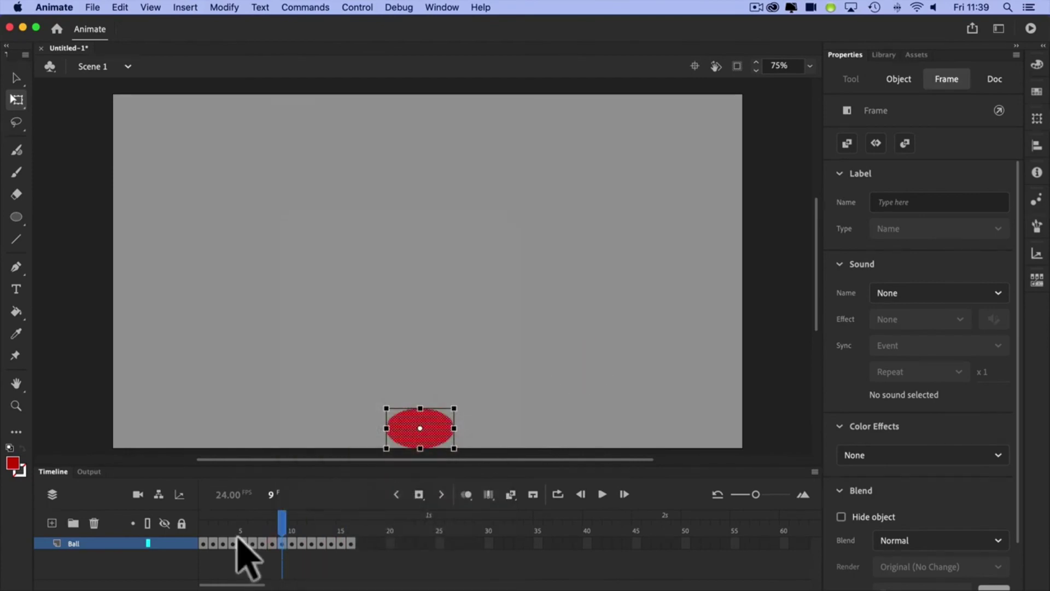
drag(282, 520, 200, 534)
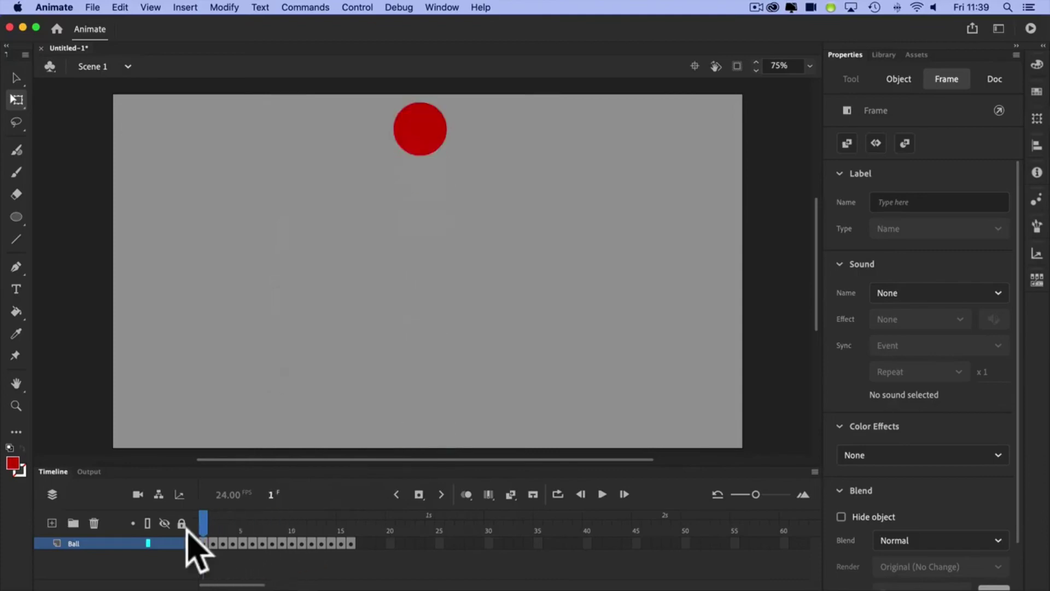
click(410, 563)
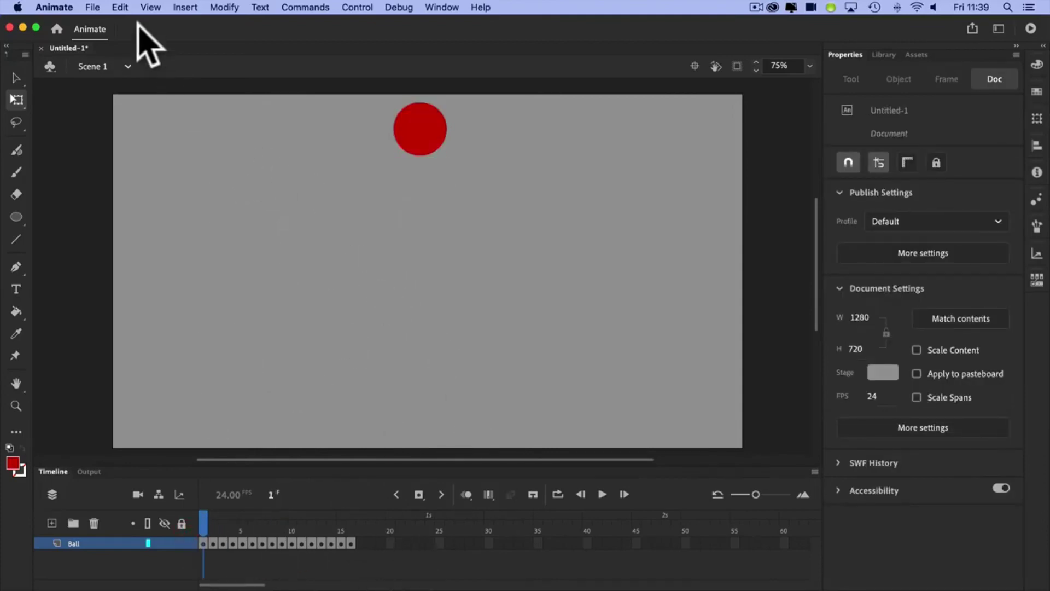
- Start saving the document under a new name and enter ballv1.fla as the file name
click(93, 7)
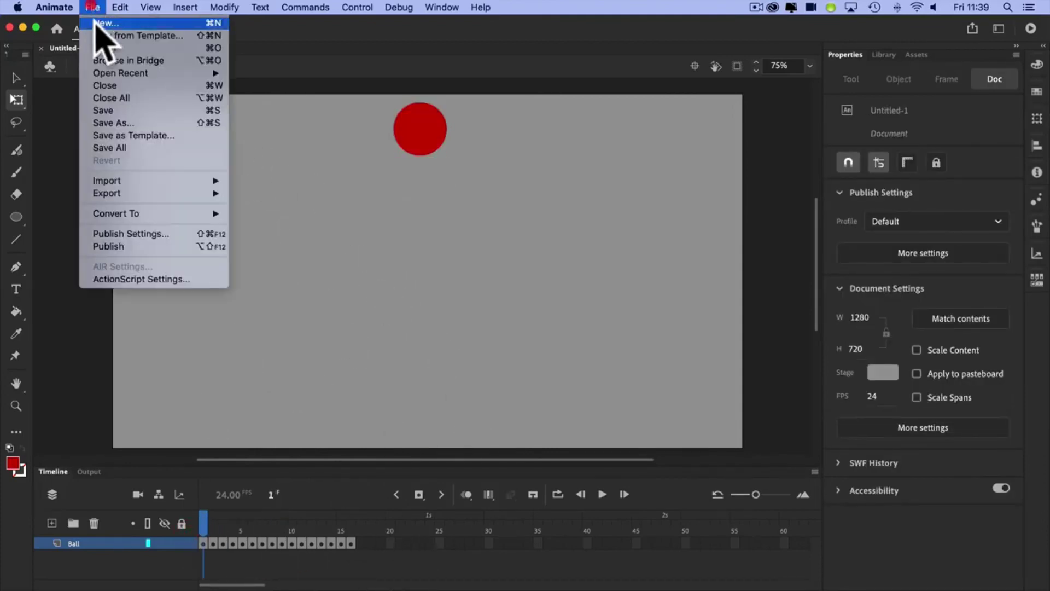
click(127, 122)
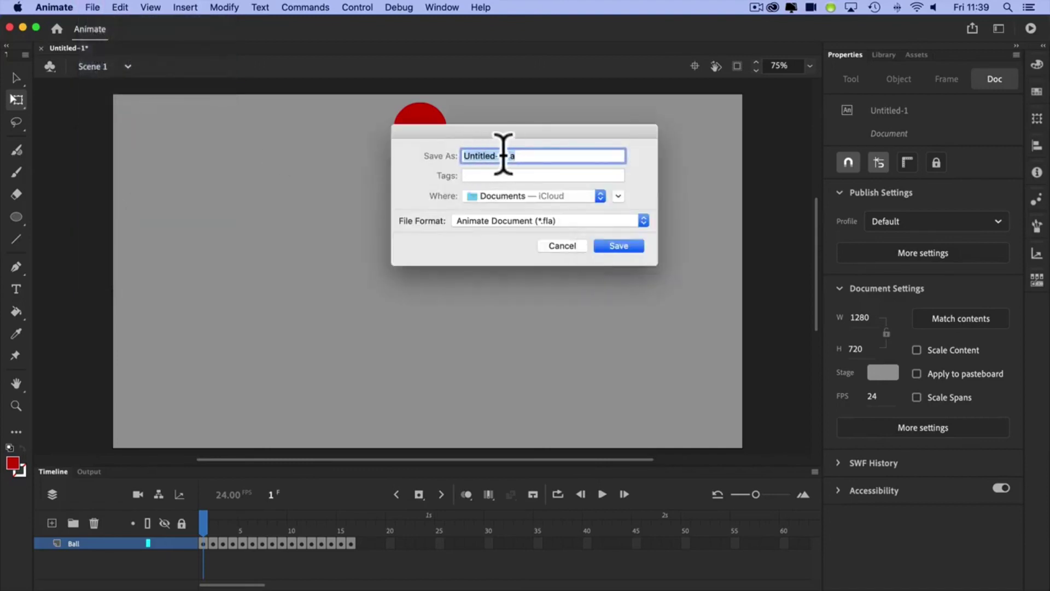
drag(499, 156, 534, 156)
key(BackSpace)
key(super+z)
drag(502, 156, 453, 172)
text(ballv1)
- Save the file in the ZZ Tecnocamp video tuts folder in the Animate Document (*.fla) format
click(599, 196)
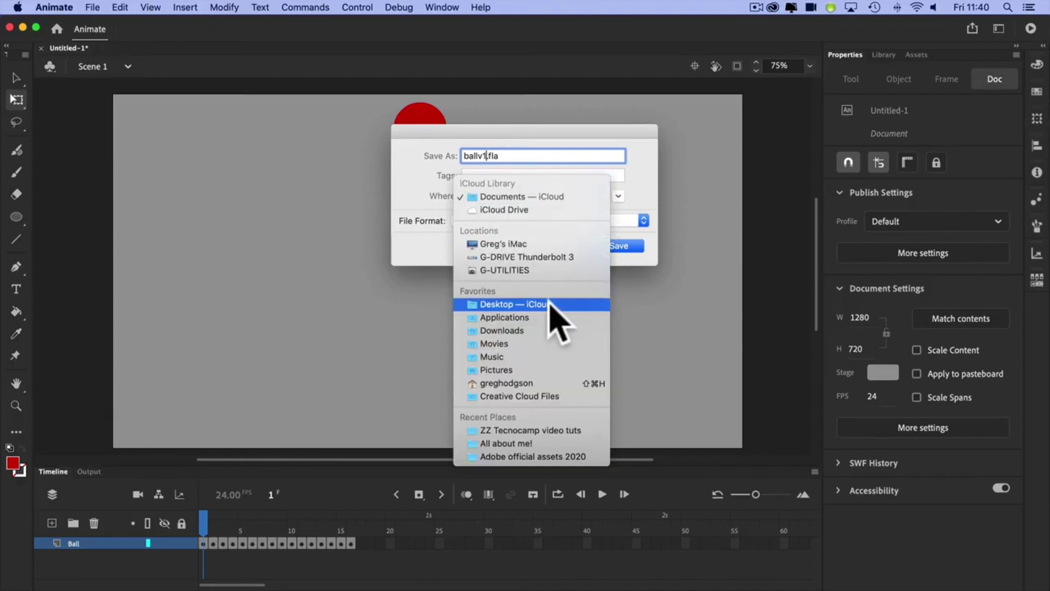
click(569, 431)
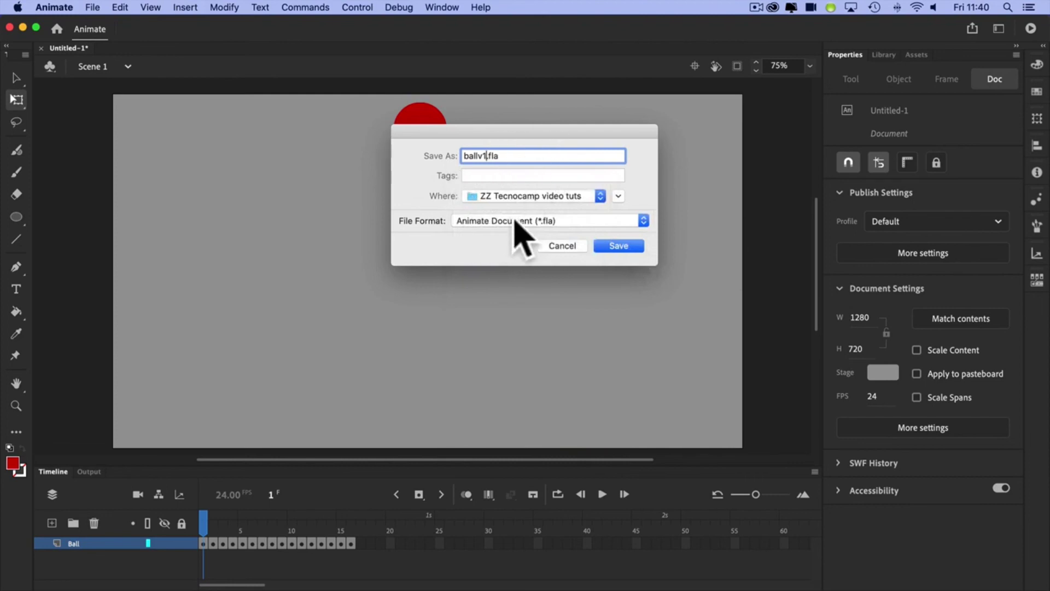
click(639, 222)
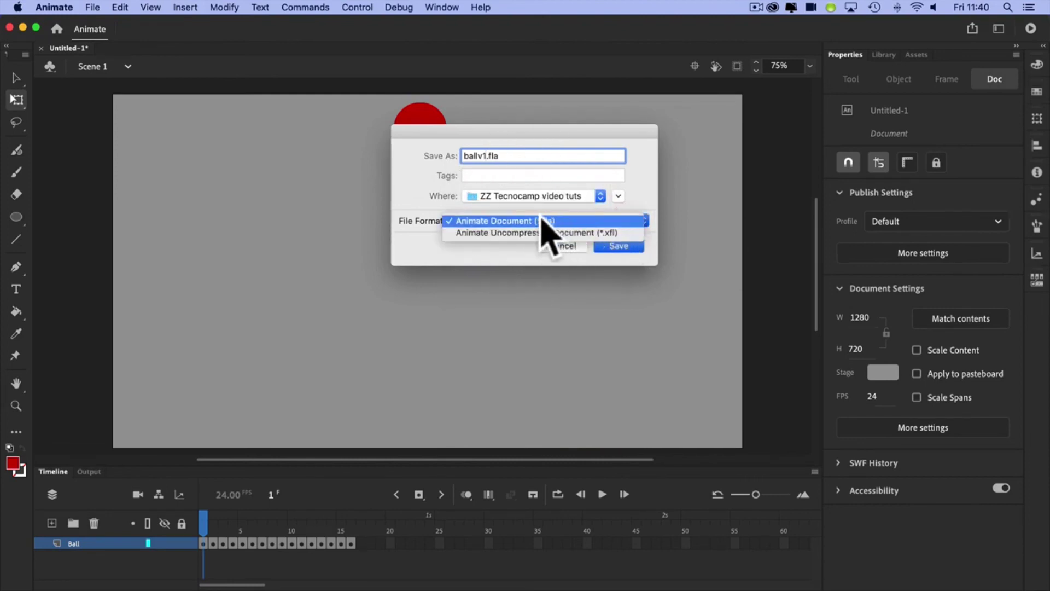
click(569, 220)
click(621, 244)
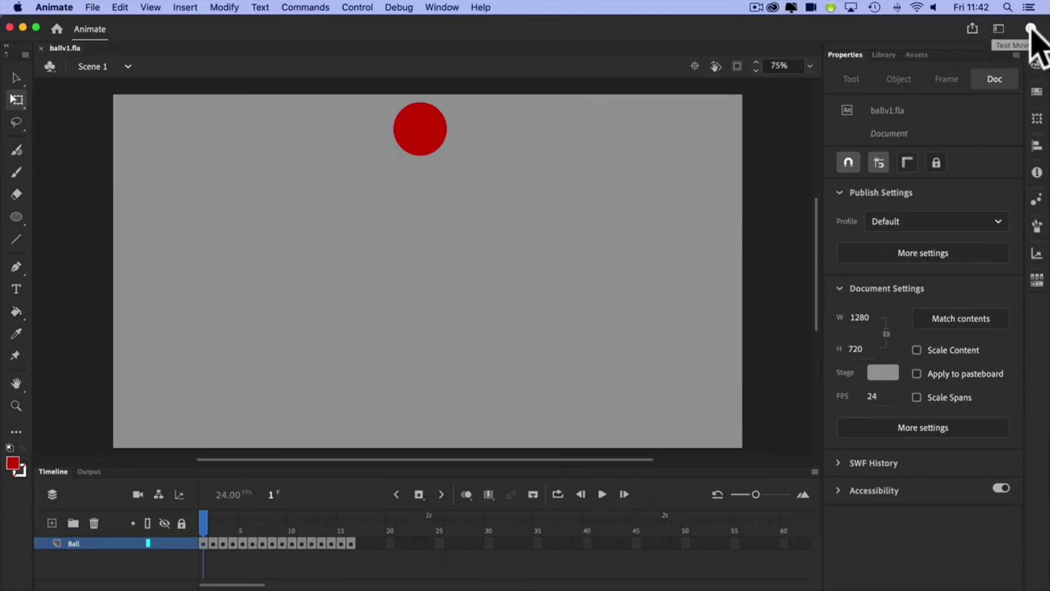
- Test the movie and detach the ballv1.swf preview from the document tabs into its own floating window
click(1031, 29)
drag(630, 25, 382, 63)
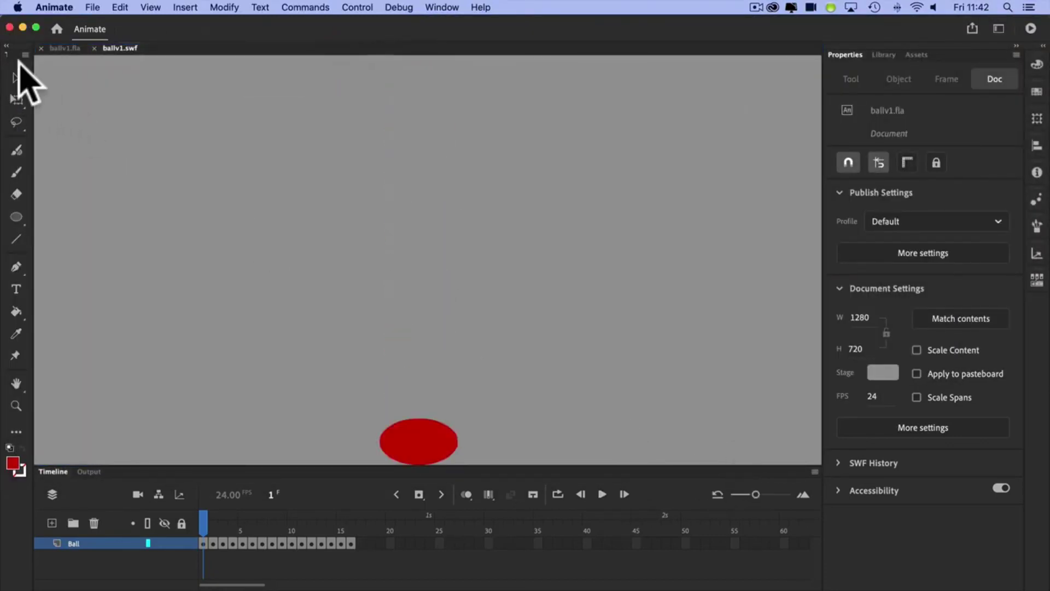
click(61, 46)
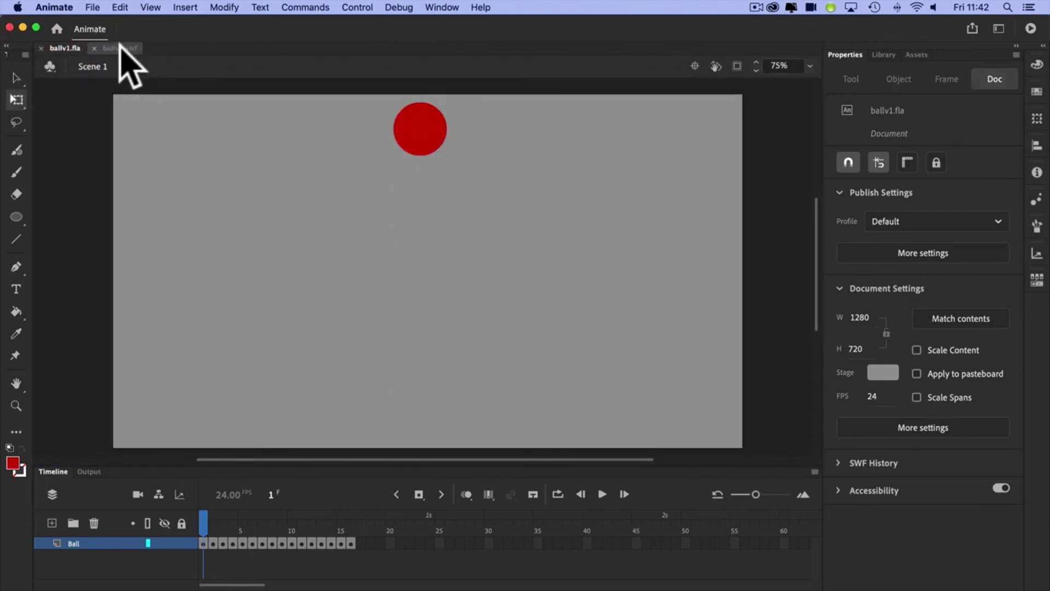
drag(120, 48, 145, 106)
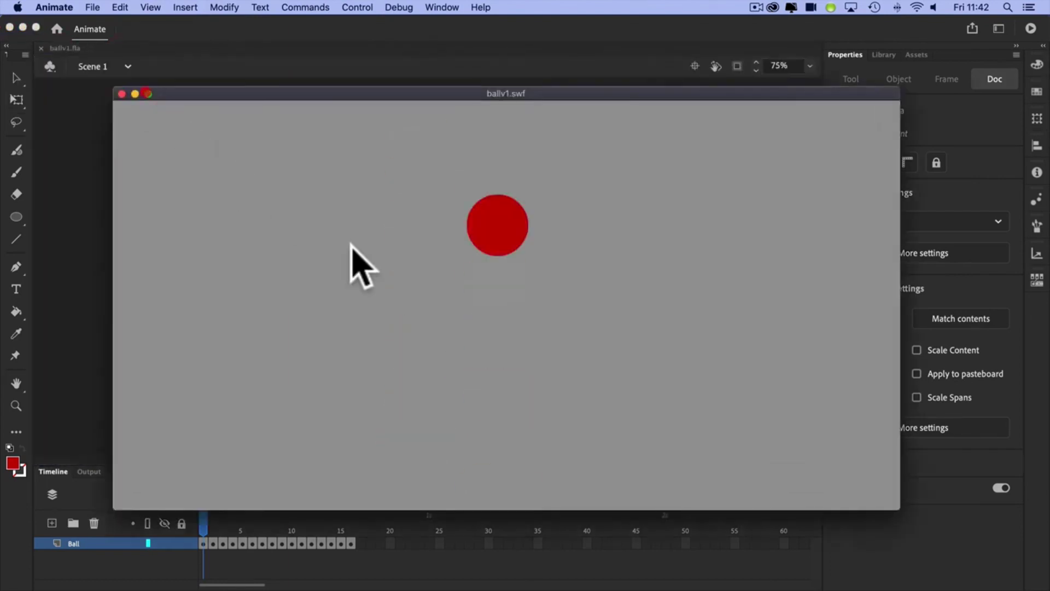